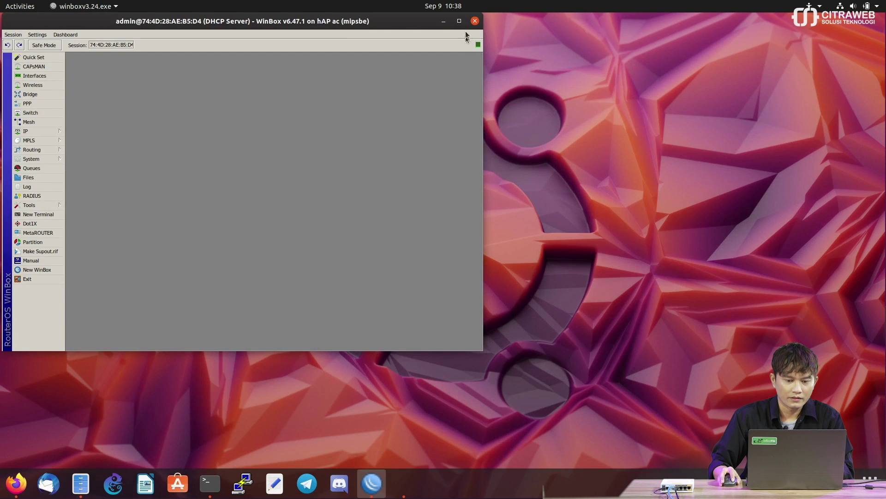
- Maximize the WinBox window connected to the hAP ac router so it fills the screen
left_click(459, 21)
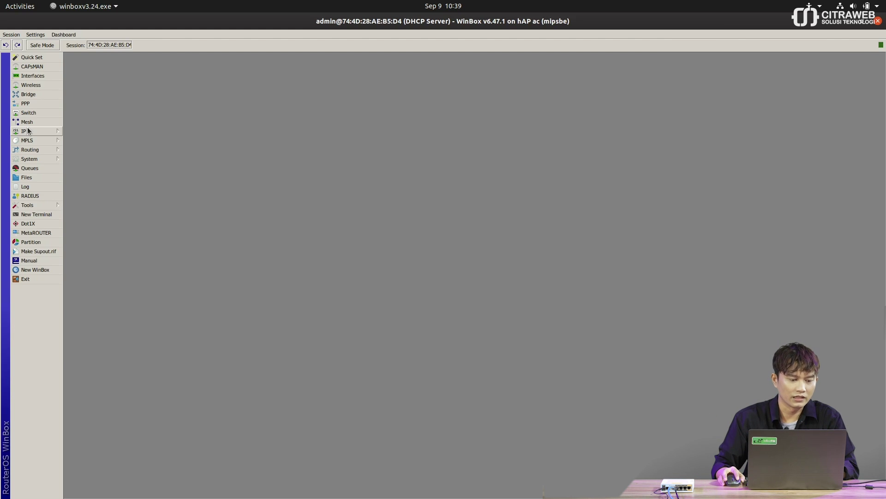
left_click(28, 131)
left_click(78, 150)
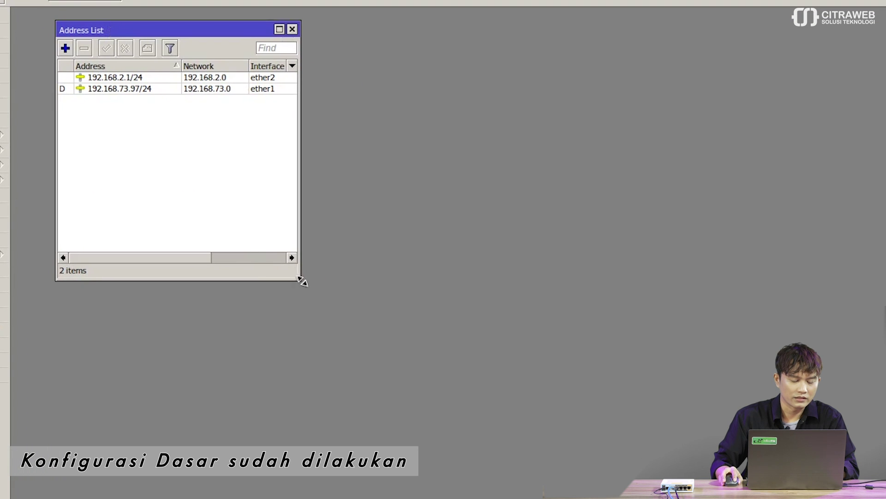
left_click_drag(300, 278, 326, 292)
left_click(278, 90)
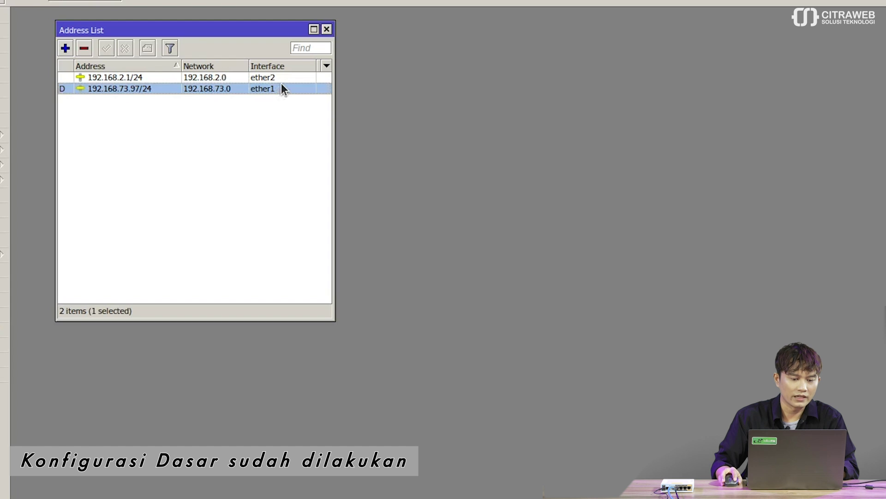
left_click(281, 77)
mouse_move(231, 28)
left_mouse_down()
mouse_move(247, 26)
mouse_move(230, 24)
left_mouse_up()
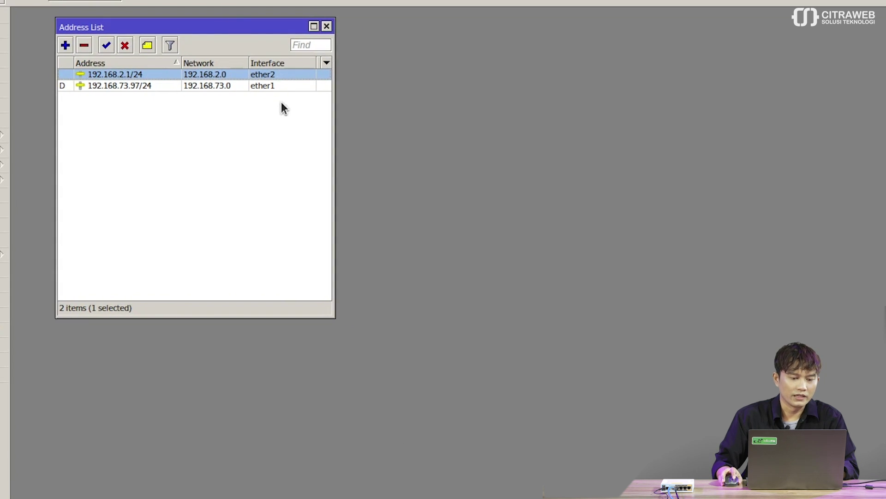
left_click(326, 27)
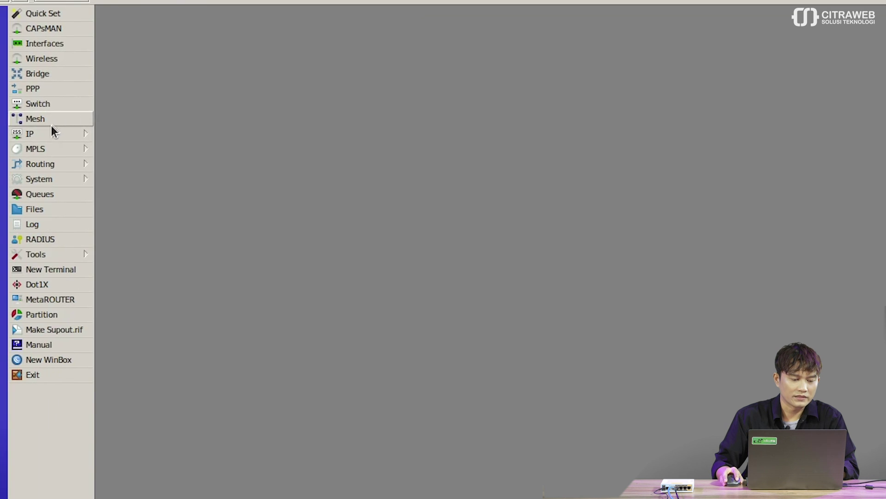
- Open IP > DHCP Server, show the DHCP tab, and select server dhcp1 on ether2
left_click(47, 133)
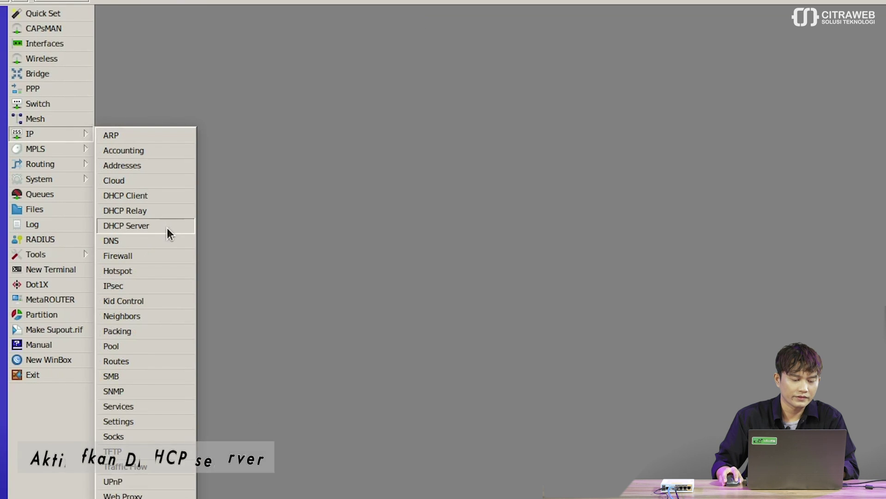
left_click(167, 226)
left_click_drag(314, 117, 277, 70)
left_click(136, 82)
left_click_drag(197, 67, 195, 38)
mouse_move(129, 42)
left_mouse_down()
mouse_move(127, 24)
mouse_move(135, 32)
left_mouse_up()
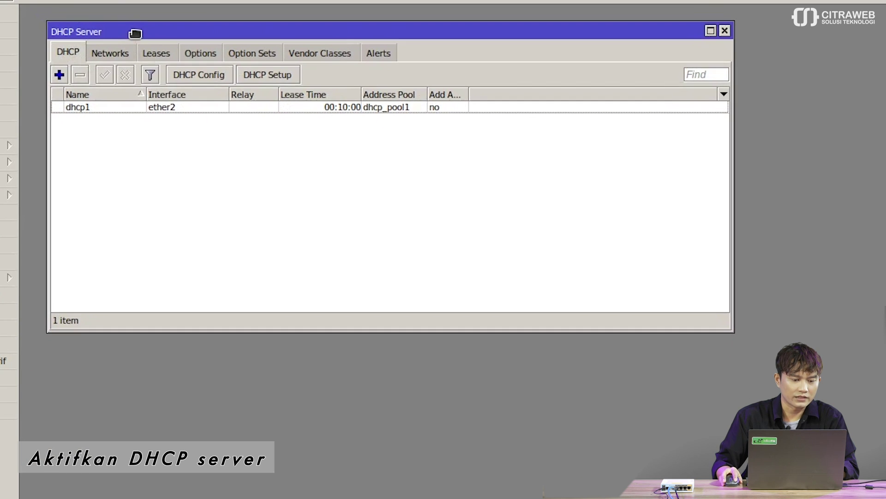
left_click(166, 110)
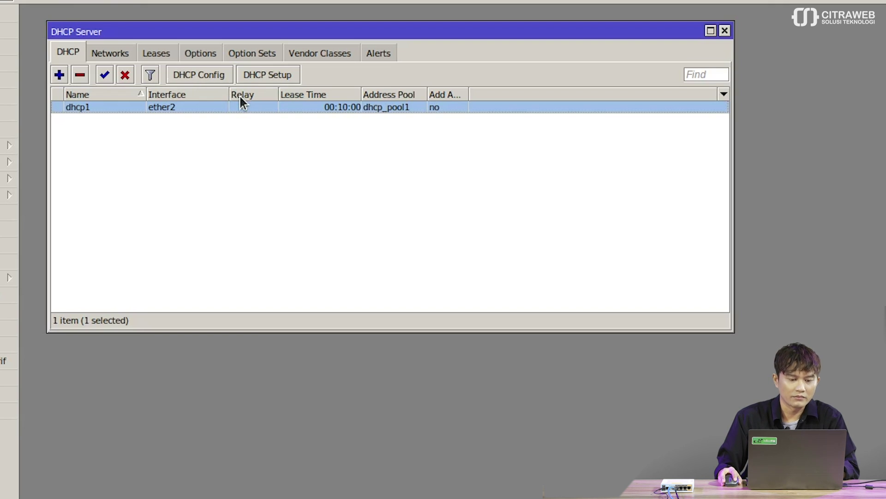
- Set Use RADIUS to yes on dhcp1, then apply and close its settings
double_click(191, 107)
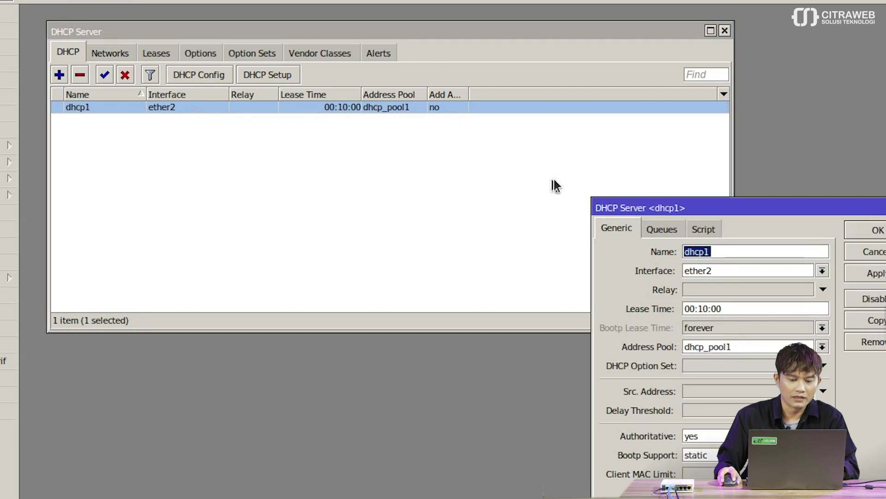
left_click_drag(596, 204, 306, 112)
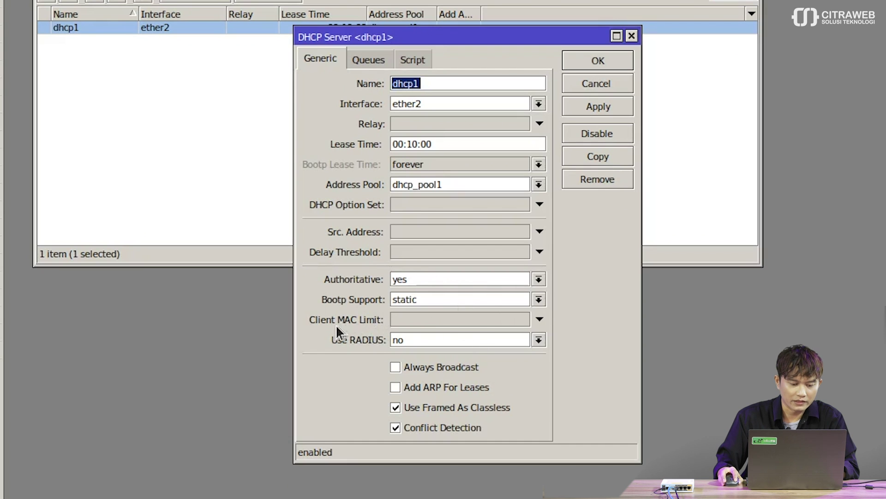
left_click(432, 340)
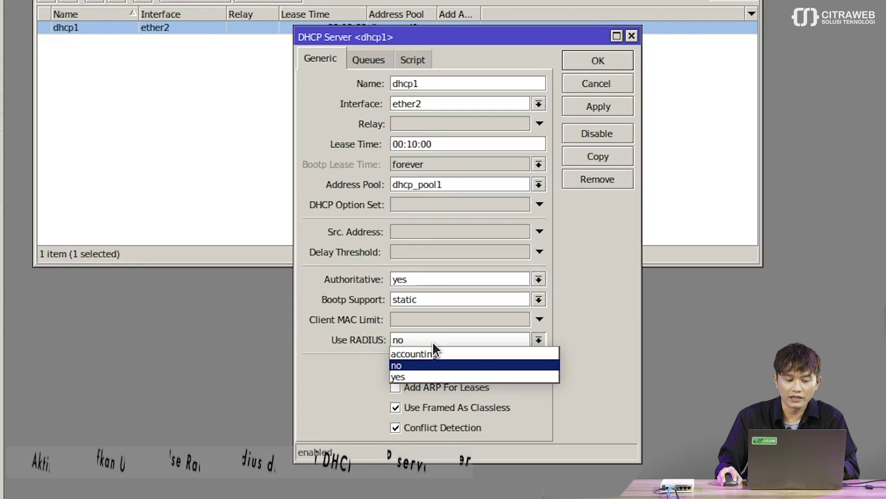
left_click(436, 372)
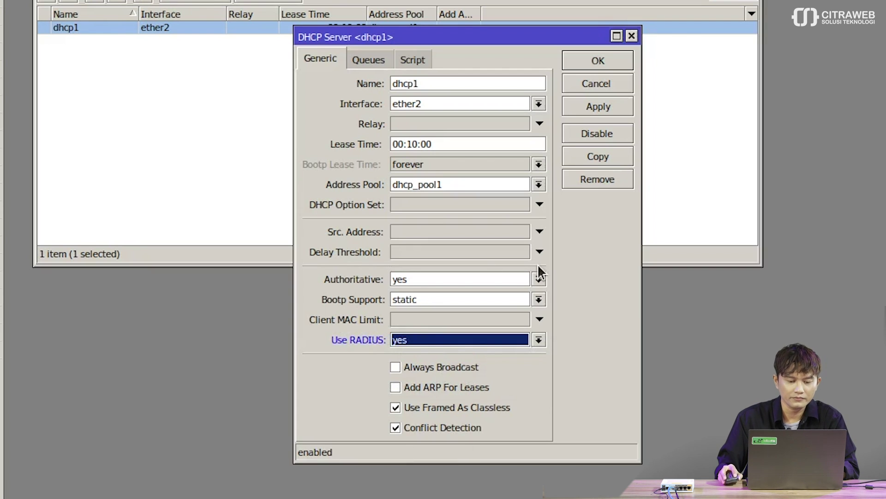
left_click(621, 104)
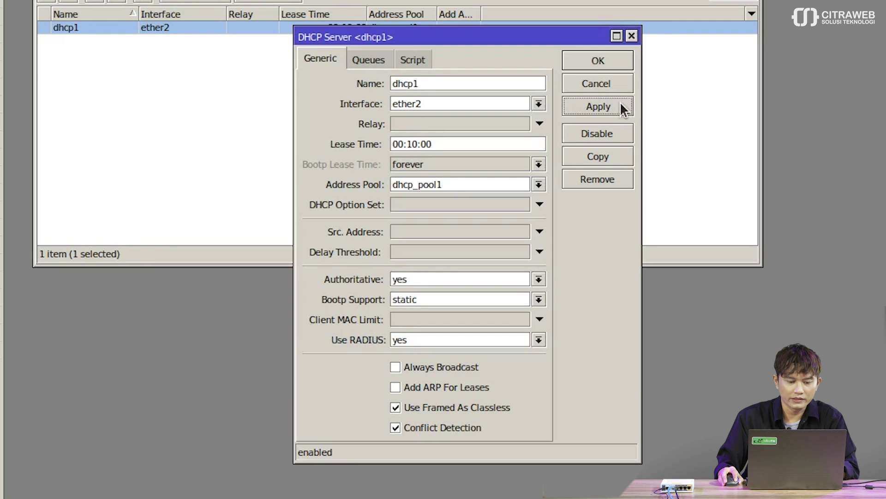
left_click(604, 62)
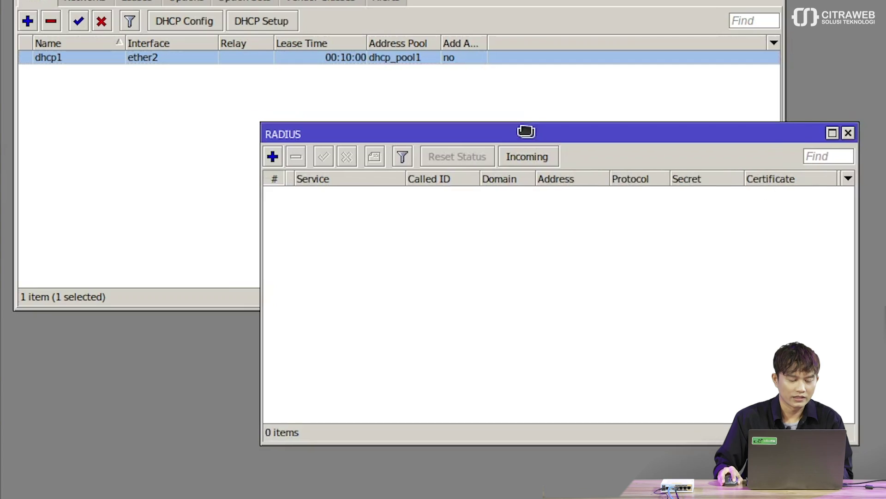
- Add a dhcp-service RADIUS server at 192.168.76.235 with its shared secret
left_click_drag(526, 130, 447, 118)
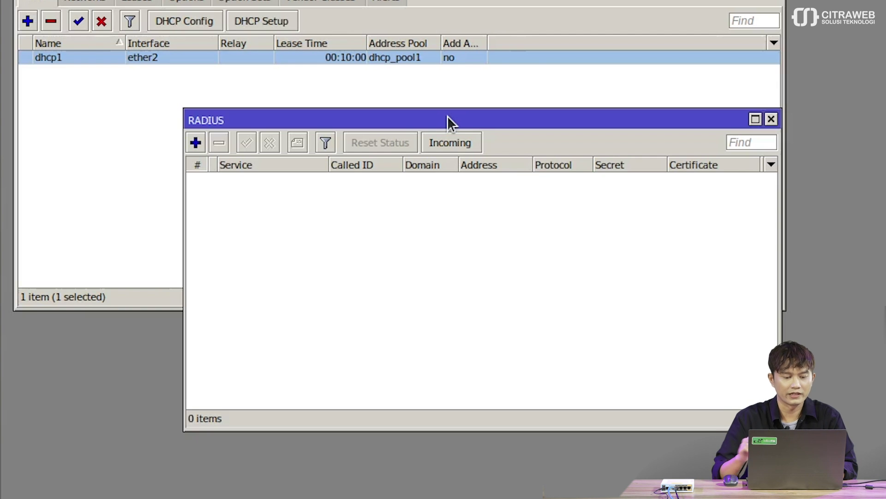
left_click(195, 143)
left_click_drag(518, 133, 478, 130)
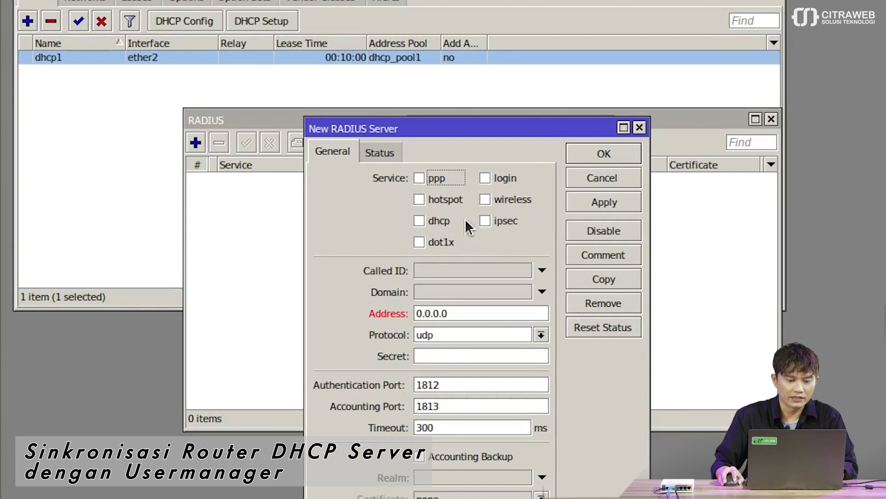
left_click(436, 220)
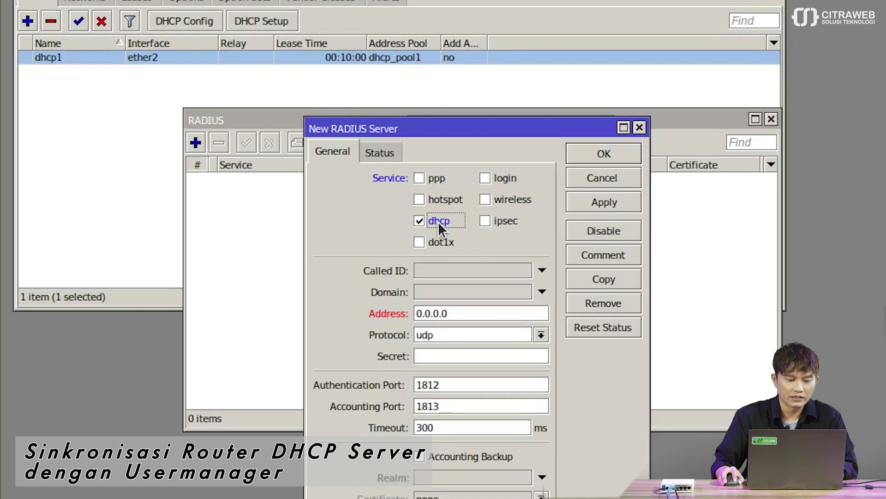
double_click(462, 313)
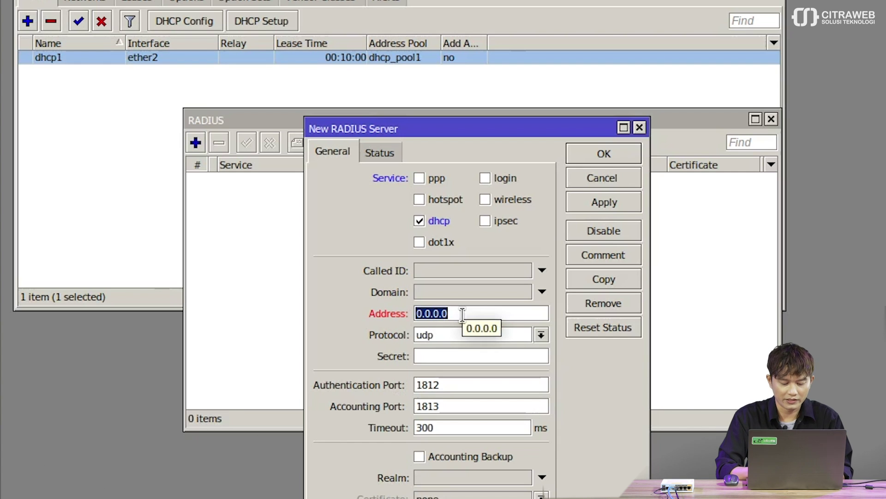
type("192.168")
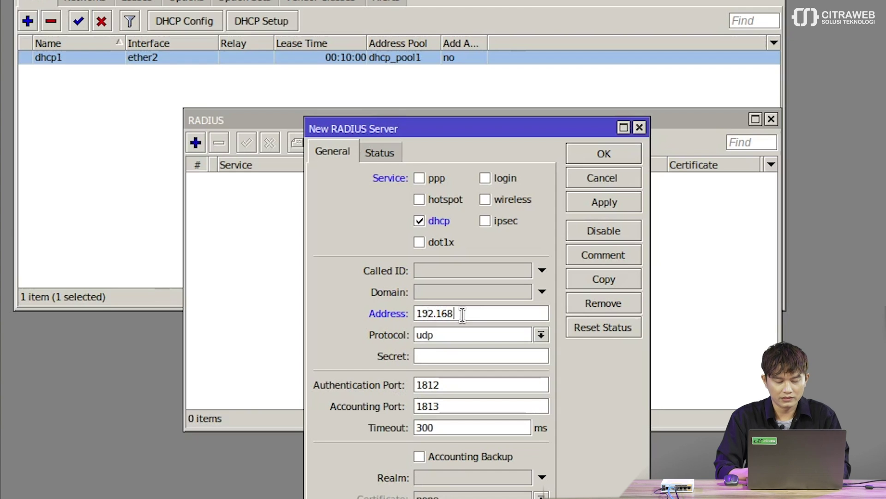
type(".76.235")
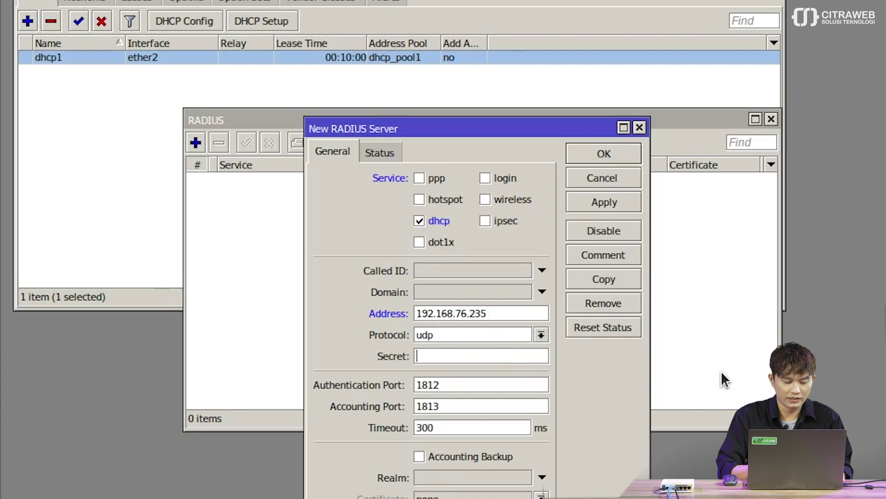
type("****")
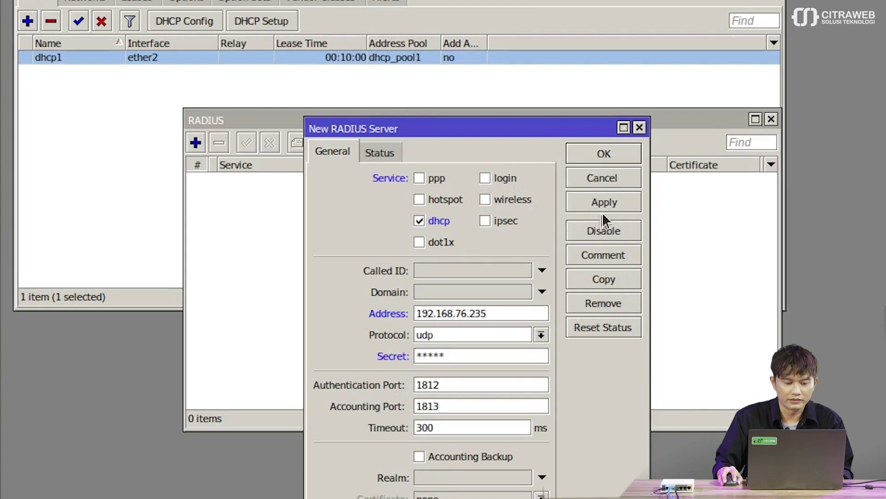
left_click(615, 197)
left_click(604, 149)
left_click_drag(590, 120, 428, 108)
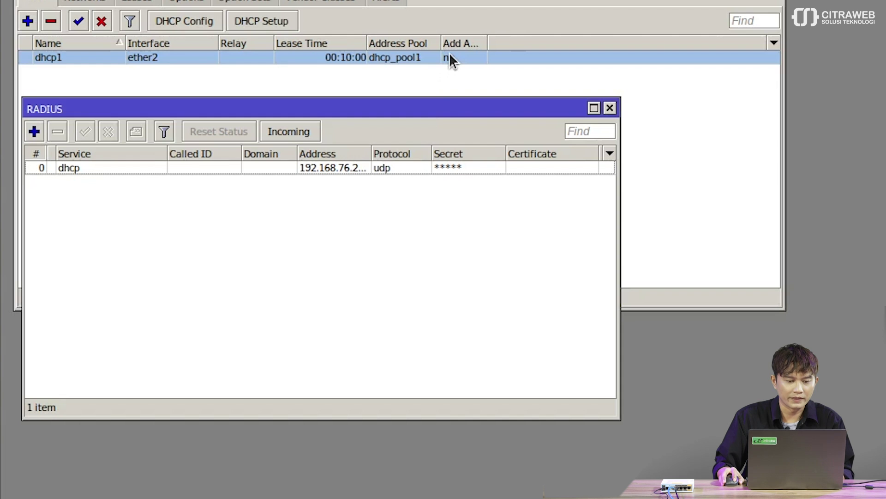
- Reconfirm Use RADIUS is yes on dhcp1 and save its settings
double_click(391, 55)
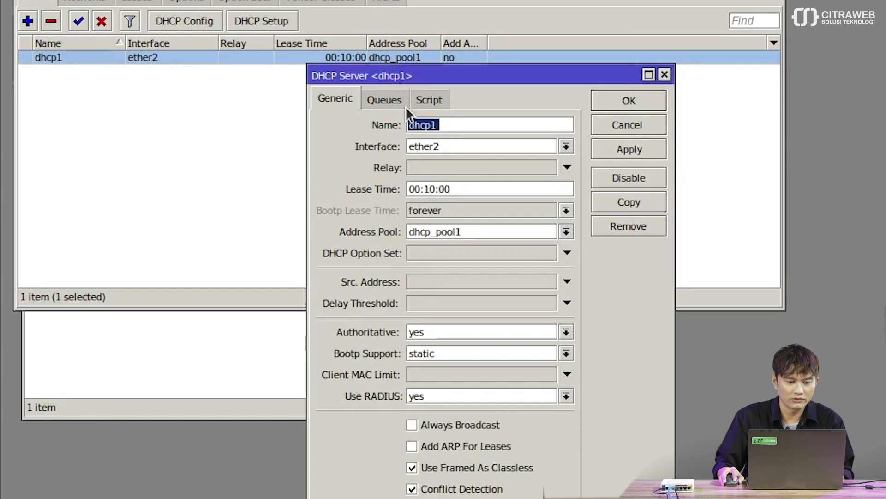
left_click(416, 396)
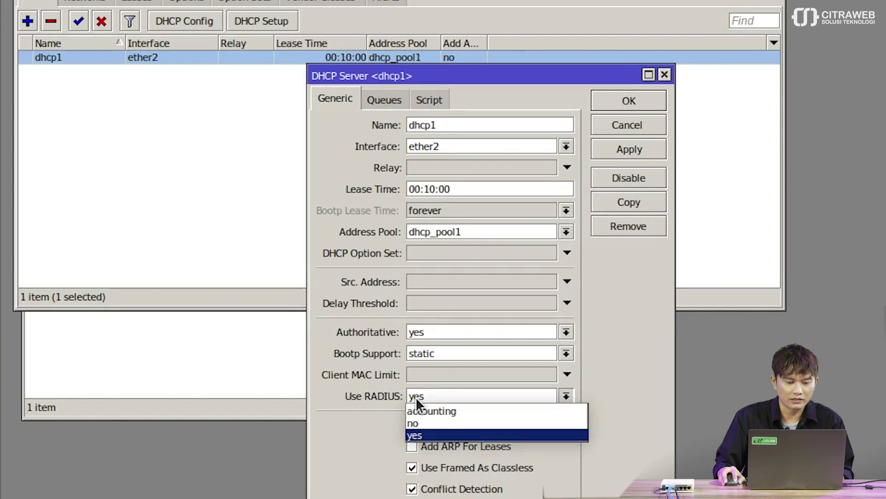
left_click(428, 433)
left_click(629, 148)
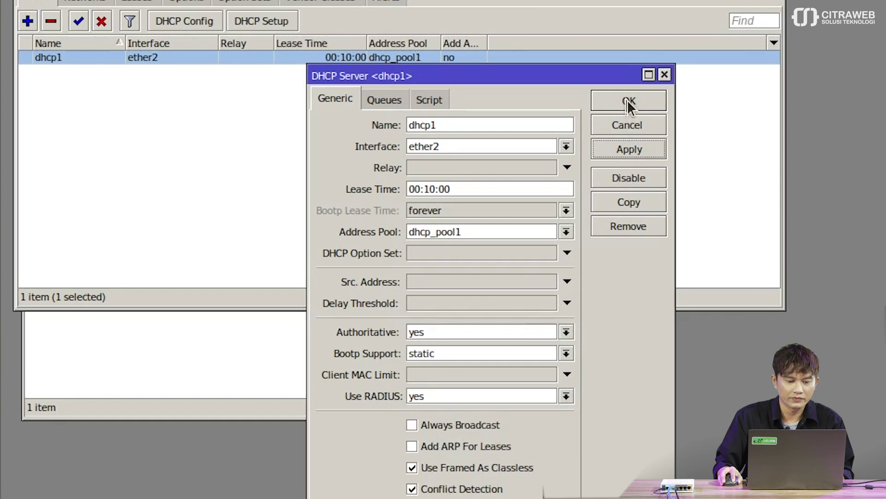
left_click(627, 100)
- Reopen the dhcp RADIUS server entry and update its shared secret
left_click(378, 321)
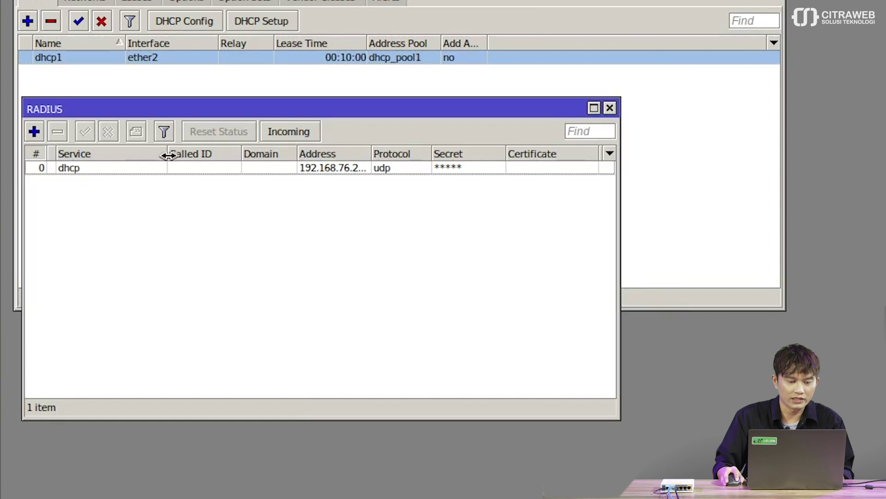
double_click(163, 169)
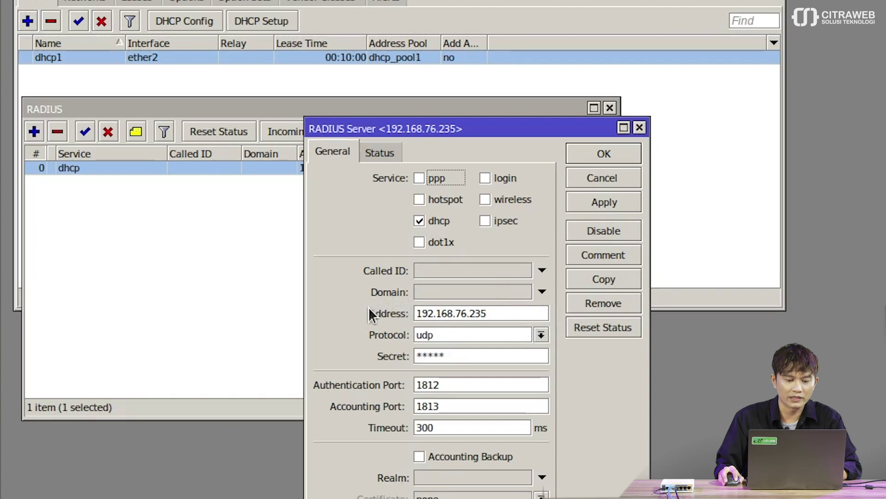
left_click(455, 356)
left_click(603, 153)
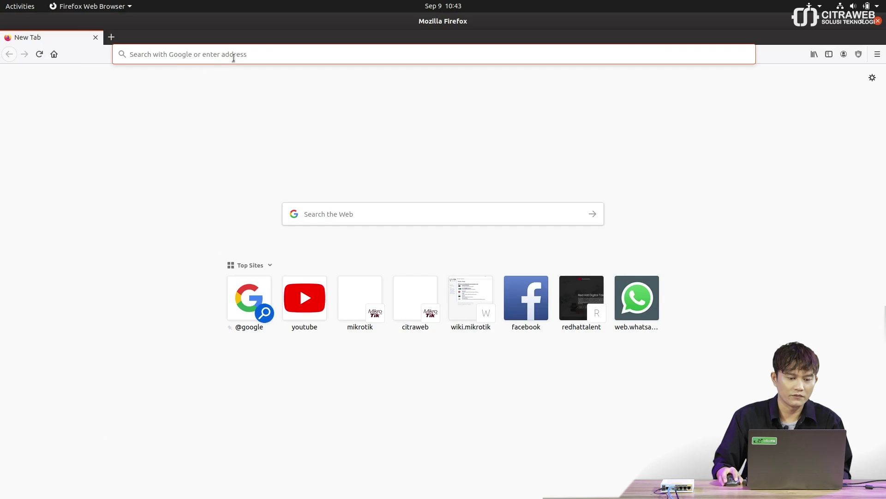
- Go to 192.168.76.235/userman in Firefox, log in as admin, and open Routers
left_click(234, 55)
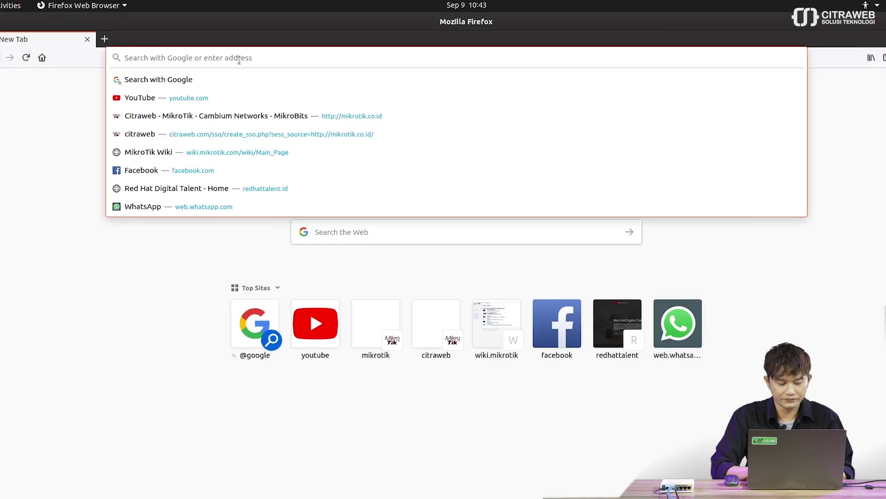
type("192.168.")
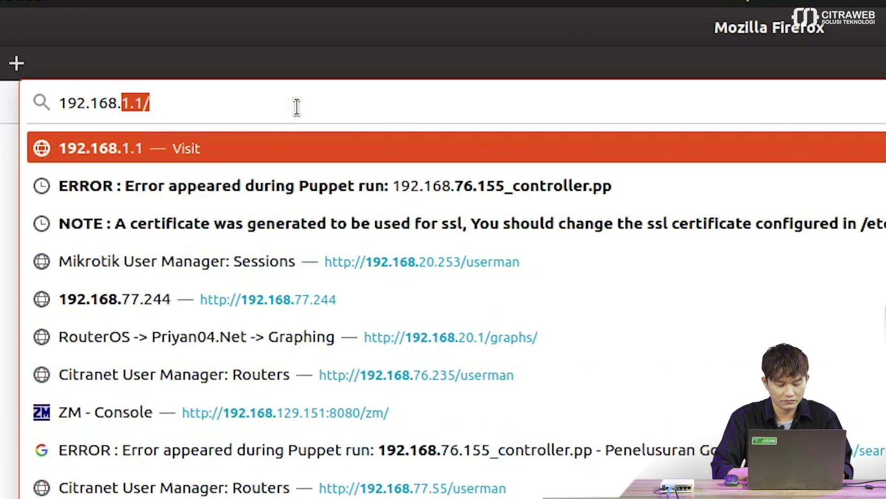
type("76.235")
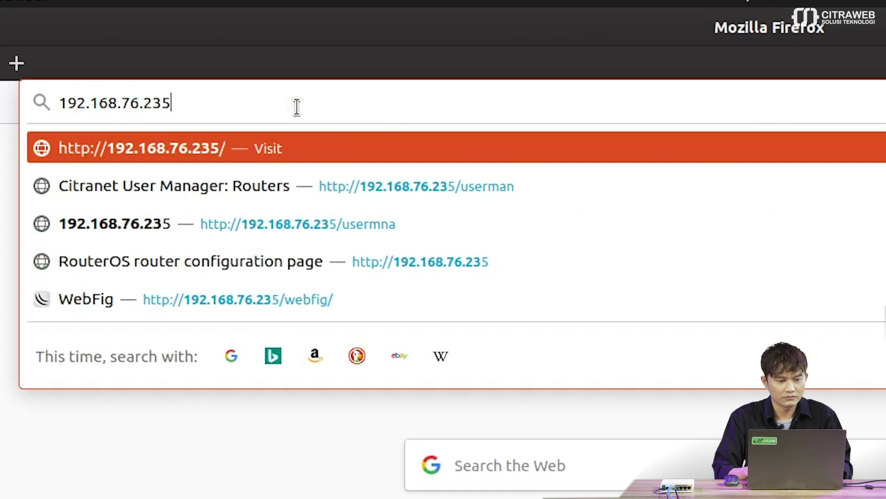
type("/userman")
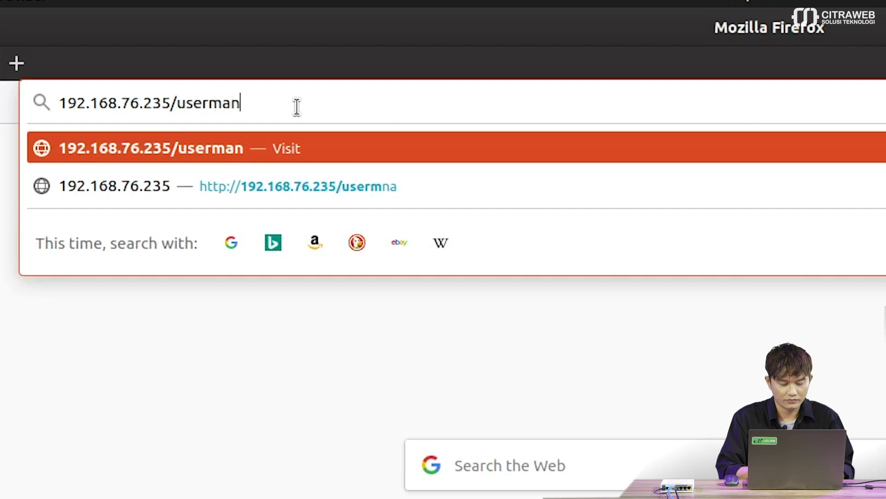
key("Return")
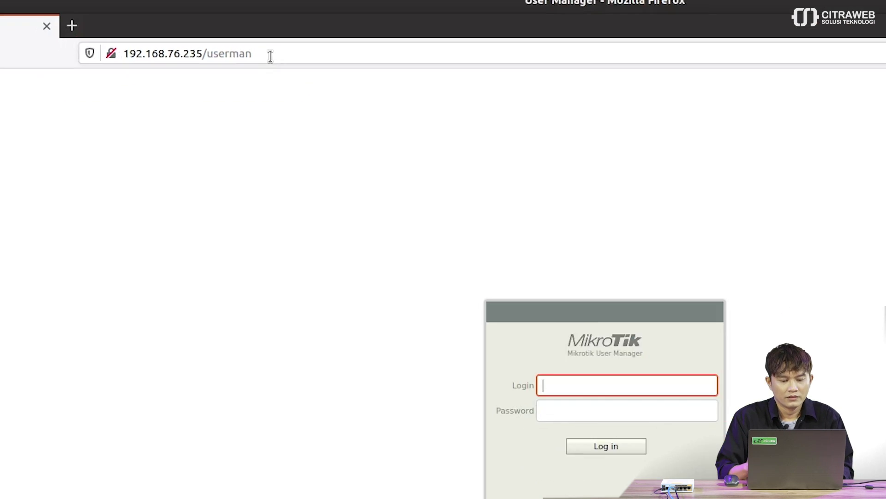
type("admin")
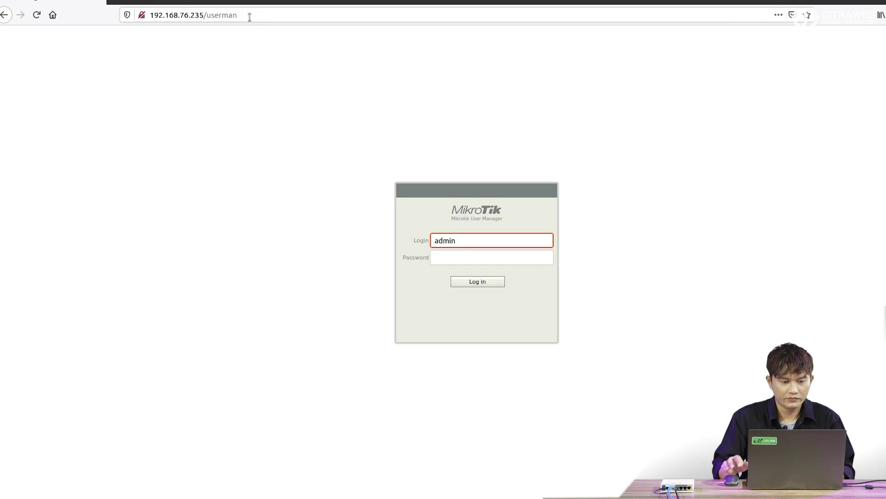
key("Return")
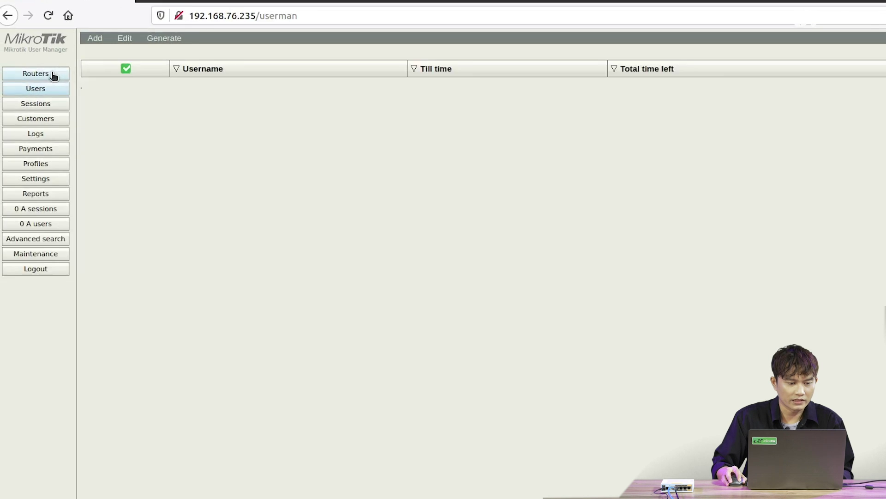
left_click(53, 75)
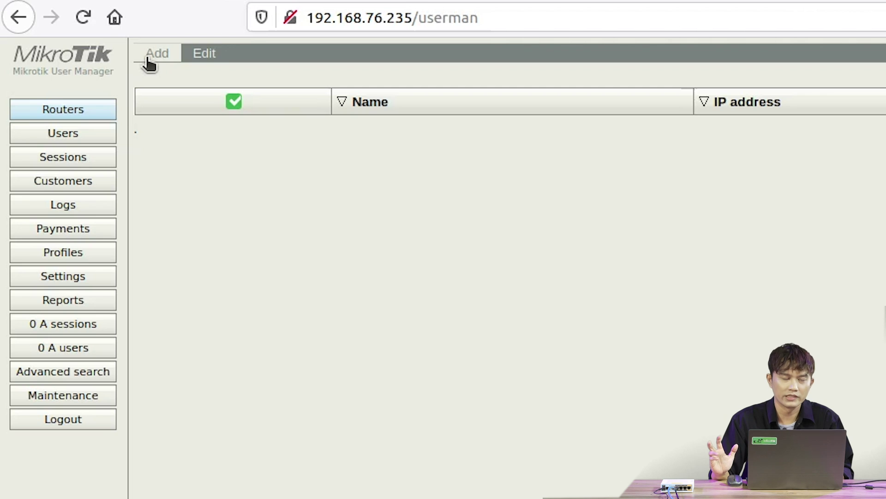
- Add a new User Manager router named Router1 and select its IP address field
left_click(150, 62)
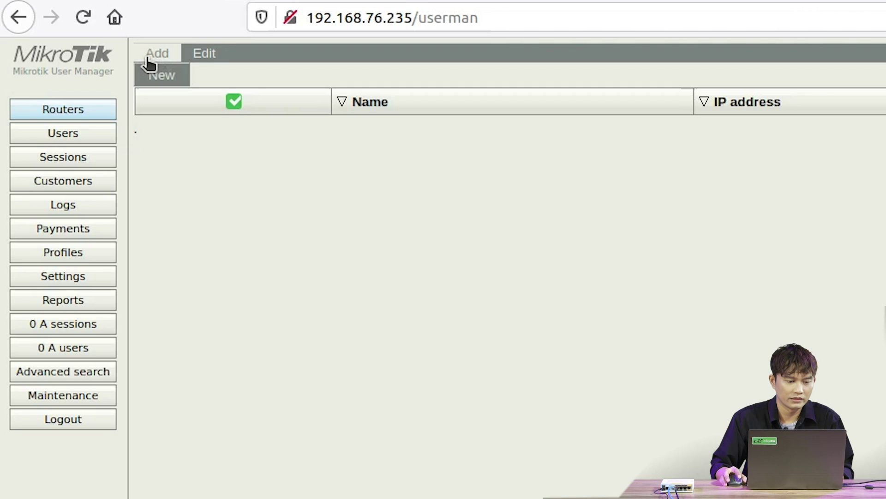
left_click(157, 77)
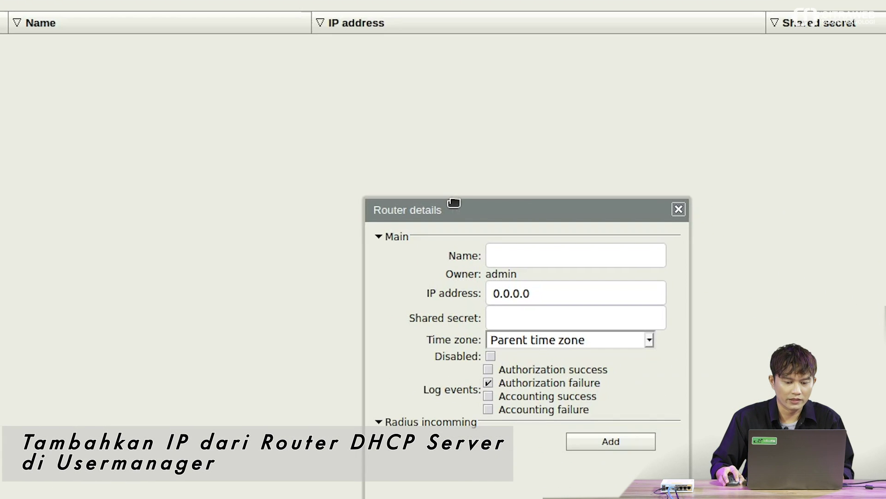
left_click_drag(672, 261, 472, 137)
left_click_drag(271, 87, 270, 86)
left_click(367, 135)
type("R")
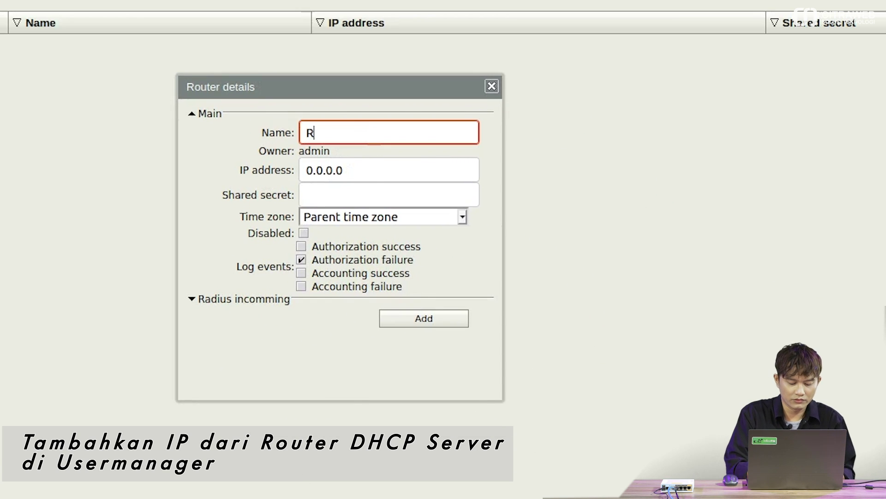
type("outer1")
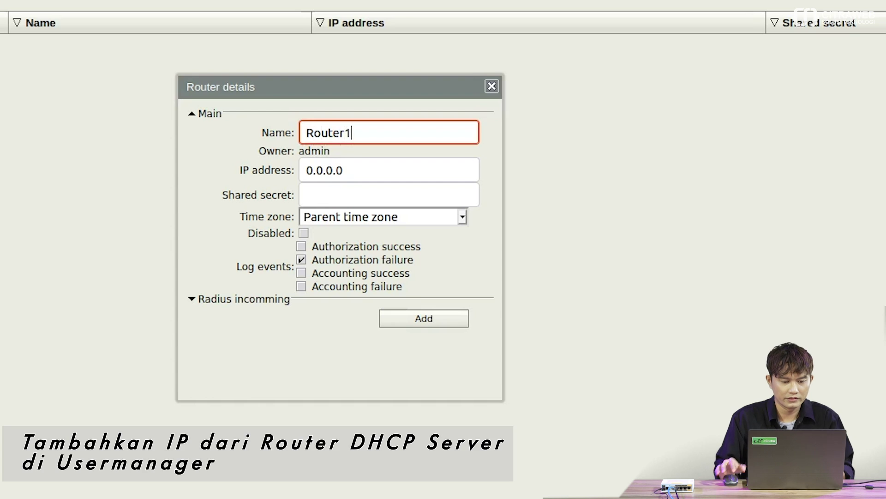
triple_click(381, 179)
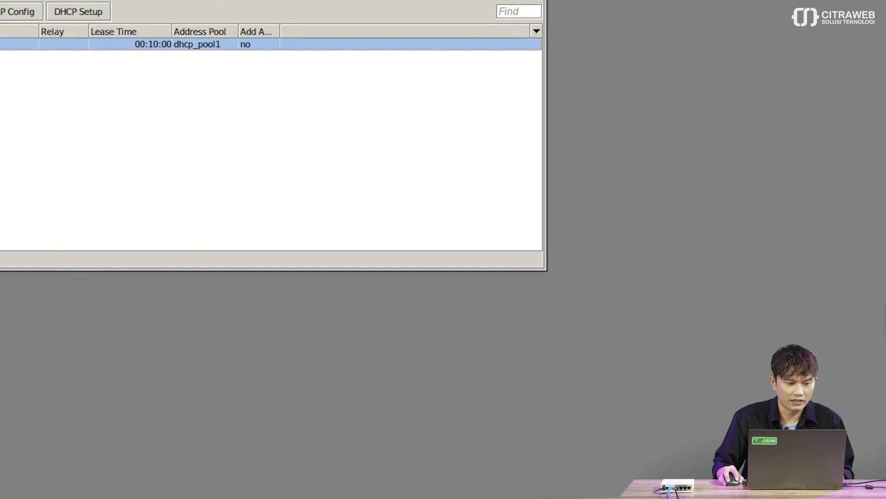
- Open IP > Addresses in WinBox and select the ether1 address 192.168.73.97/24
left_click(62, 145)
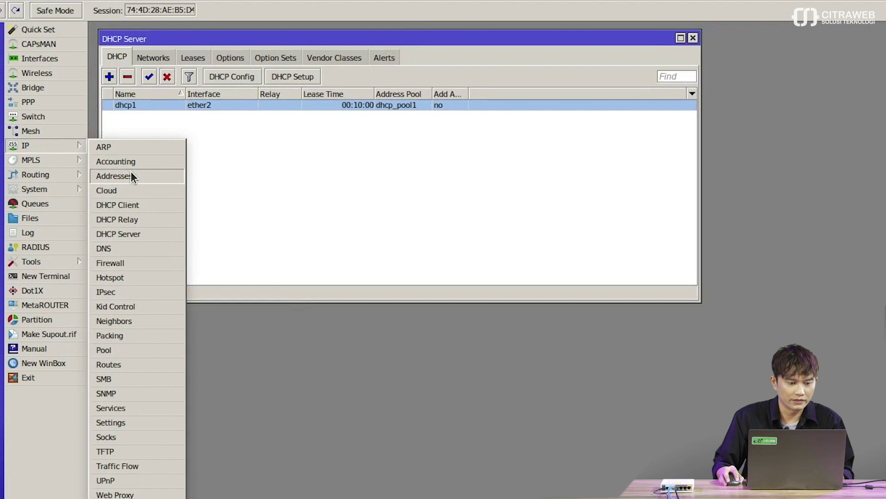
left_click(131, 176)
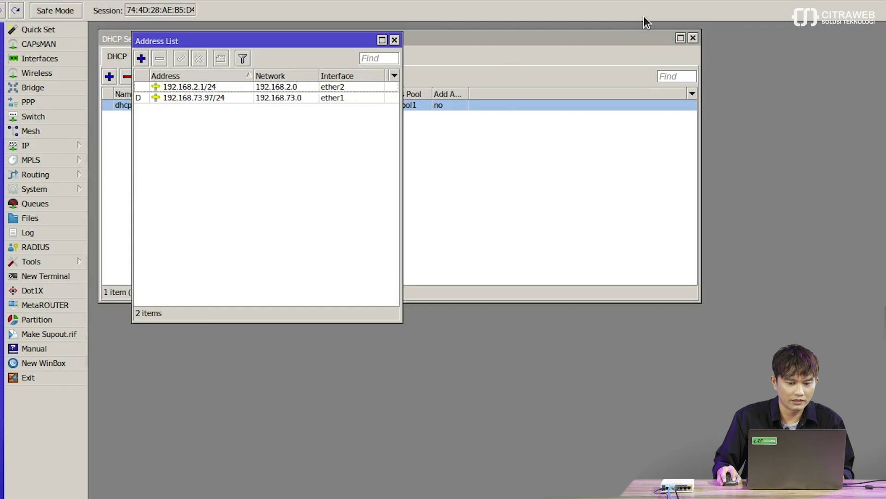
left_click(633, 33)
left_click_drag(642, 38, 638, 235)
left_click(286, 43)
left_click_drag(285, 43, 247, 34)
left_click(219, 90)
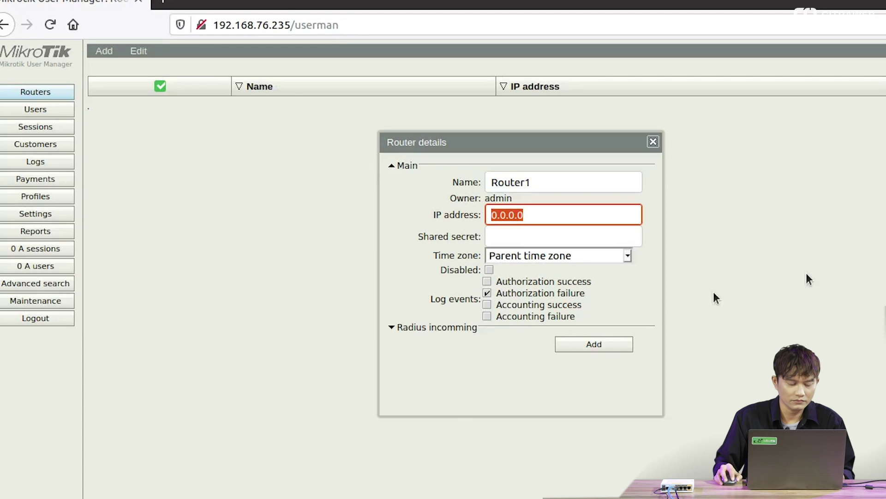
- Enter 192.168.73.97 as Router1's IP address, checking it against WinBox
type("192.1")
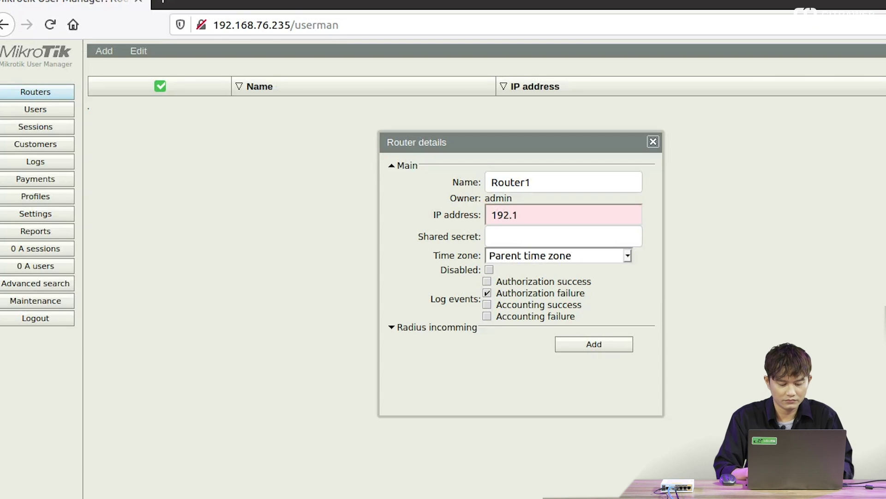
type("68.73.97")
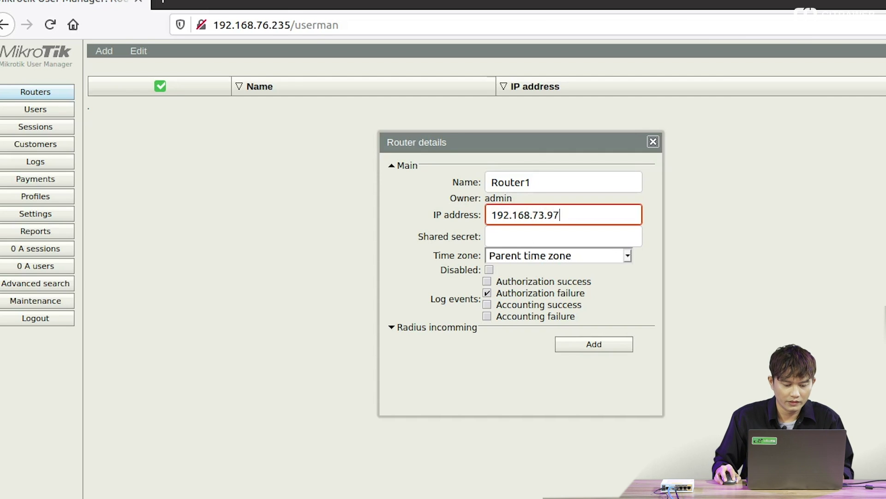
key("alt+Tab")
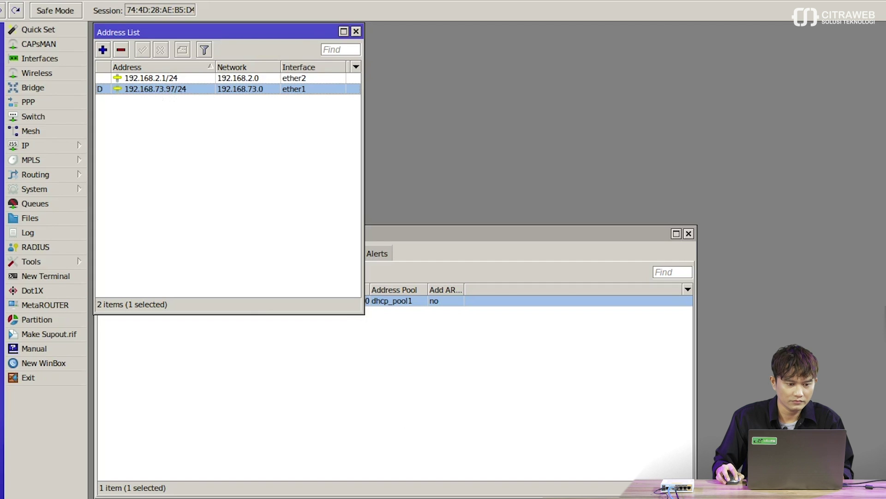
key("alt+Tab")
type("7")
left_click(543, 238)
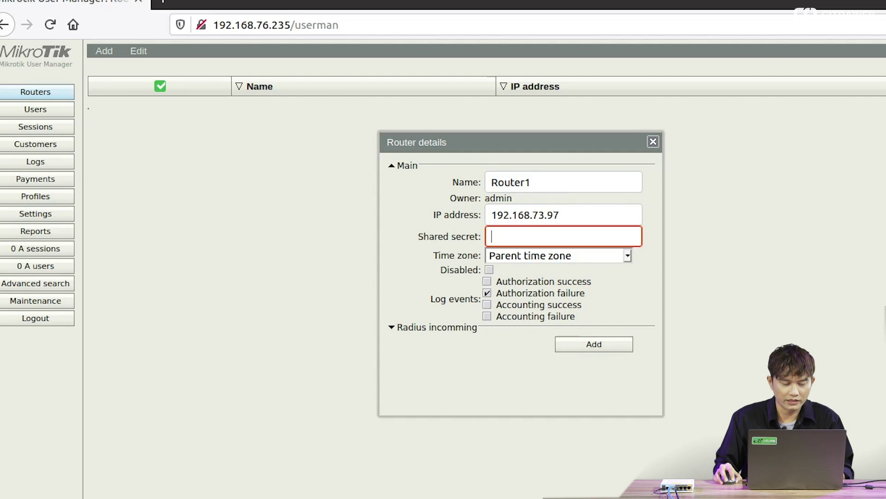
- Back in WinBox, move the DHCP server window up and open the RADIUS list
key("alt+Tab")
left_click_drag(439, 238, 443, 133)
left_click(46, 246)
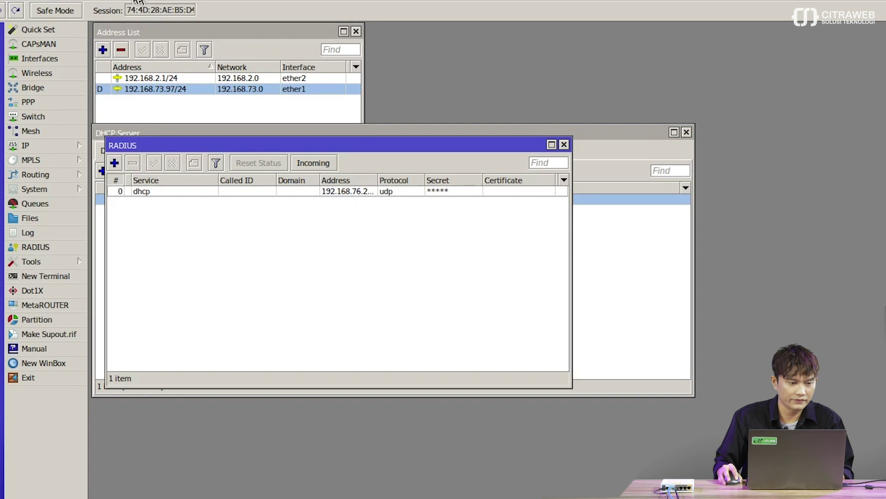
- Unhide passwords in WinBox and enter the revealed RADIUS secret as Router1's shared secret
left_click(92, 0)
mouse_move(52, 1)
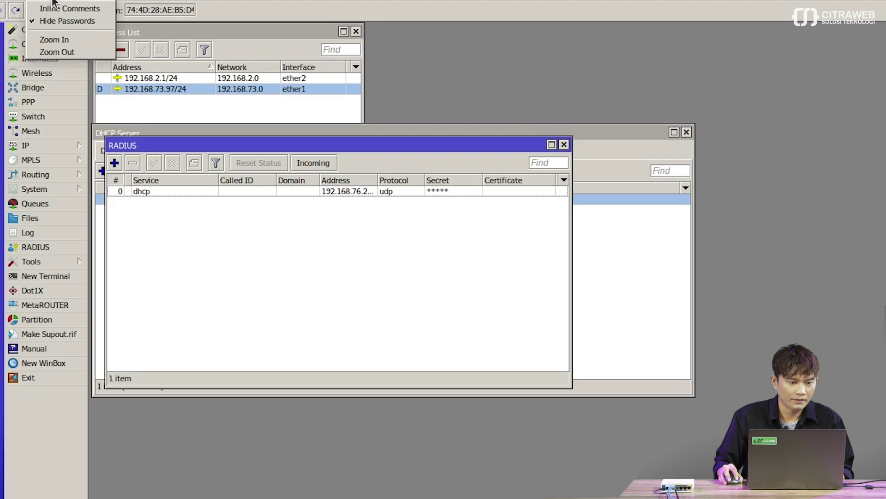
left_click(53, 21)
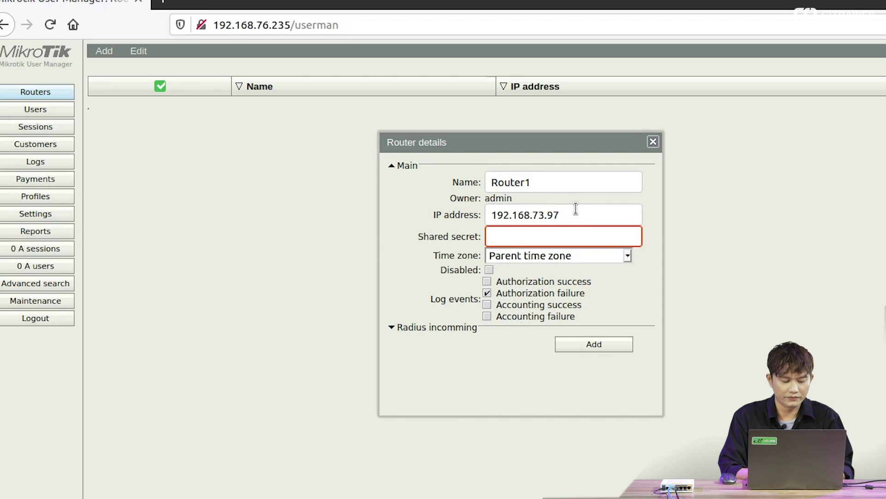
type("12345")
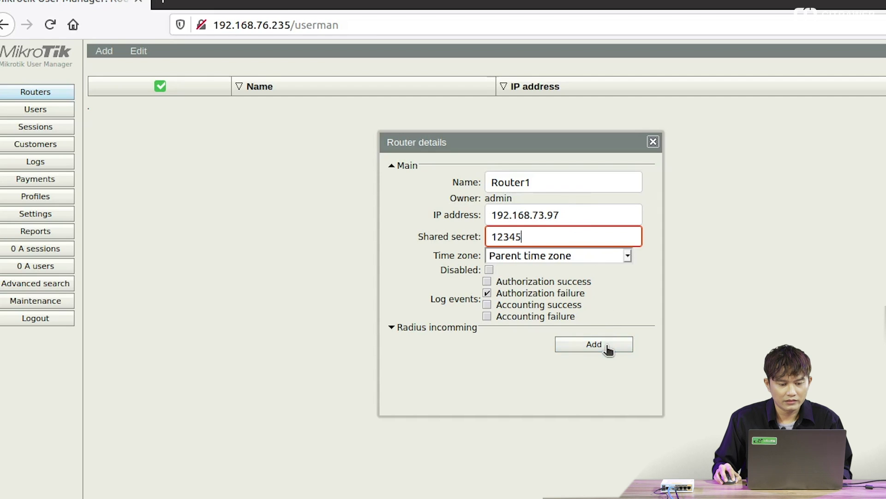
- Save Router1 at 192.168.73.97 with its shared secret to the router list
left_click(607, 347)
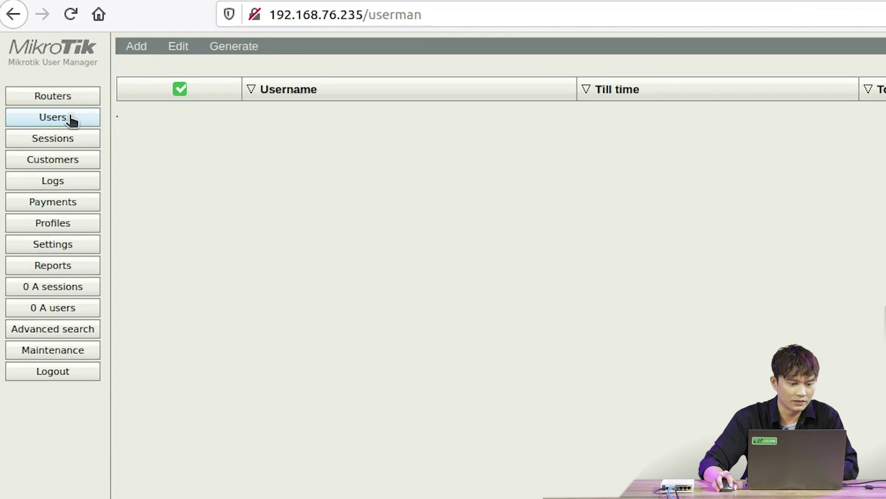
- Start a single new user from the Users page, centre its form, and focus Username
left_click(140, 53)
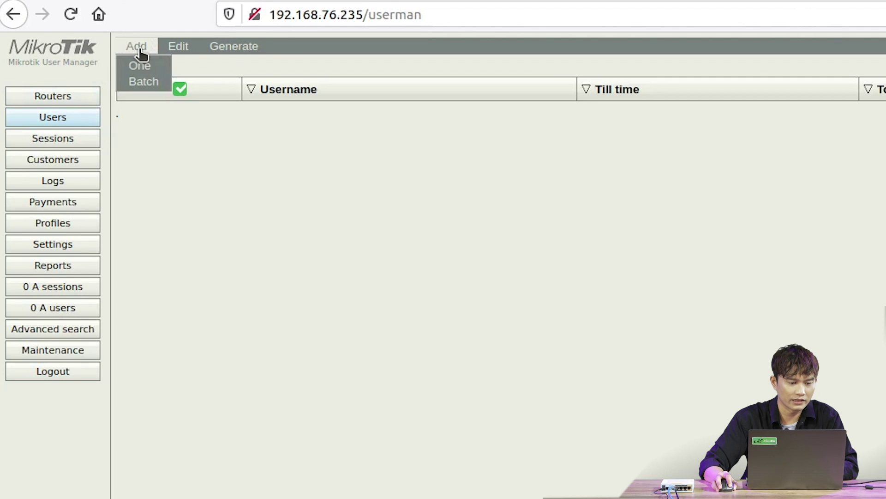
left_click(157, 69)
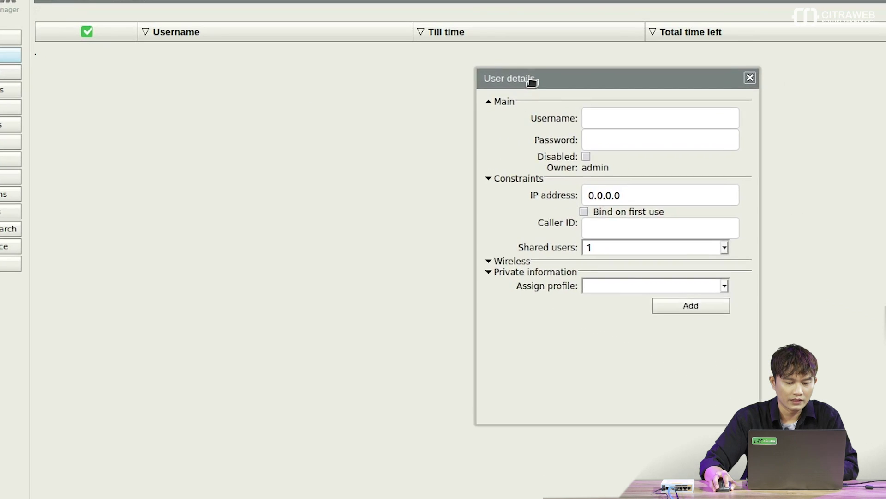
left_click_drag(532, 82, 362, 97)
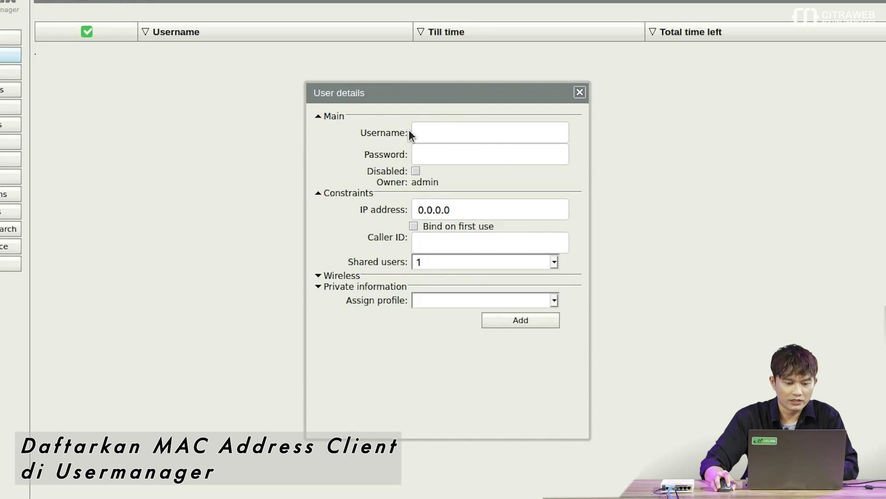
left_click(429, 132)
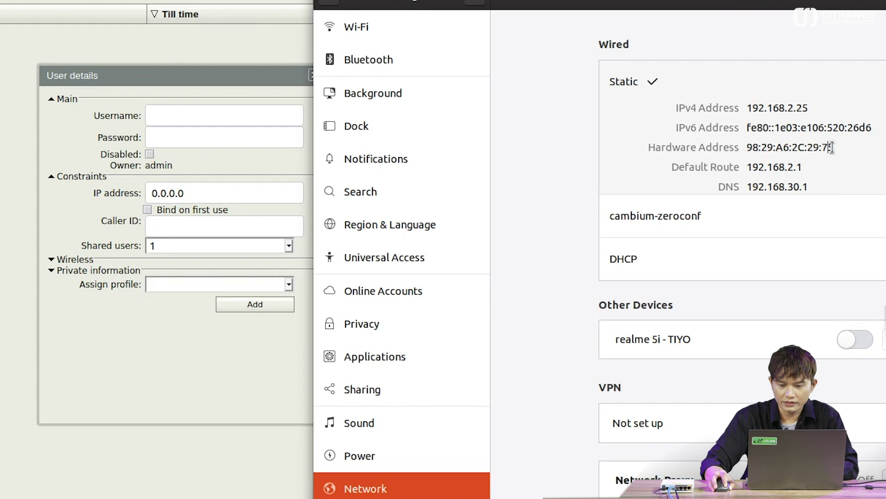
- Copy hardware address 98:29:A6:2C:29:75 from Network settings, then return to the user form
left_click_drag(832, 147, 746, 148)
right_click(766, 147)
left_click(786, 171)
left_click(124, 80)
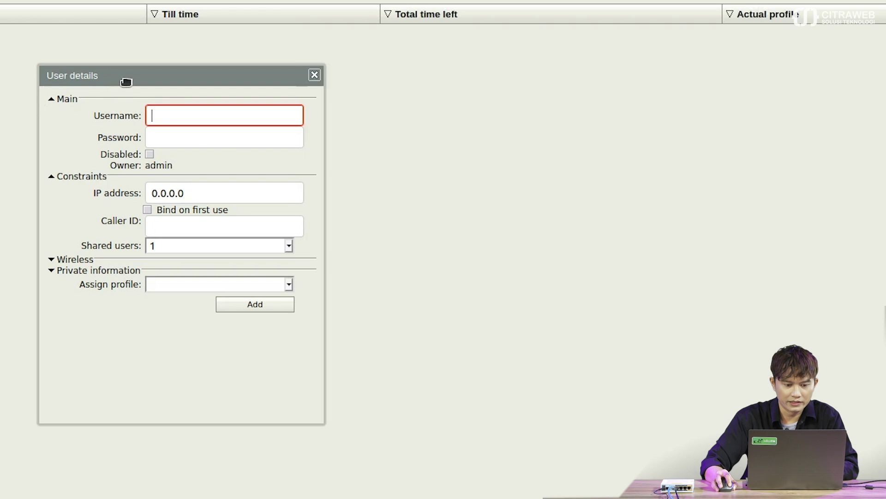
- Add user 98:29:A6:2C:29:75 with IP address 192.168.2.69, then go to Profiles
right_click(170, 116)
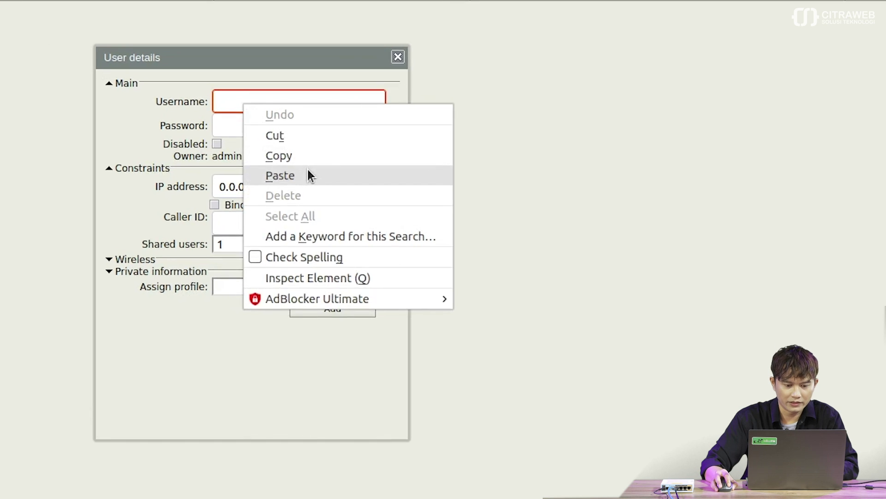
left_click(429, 161)
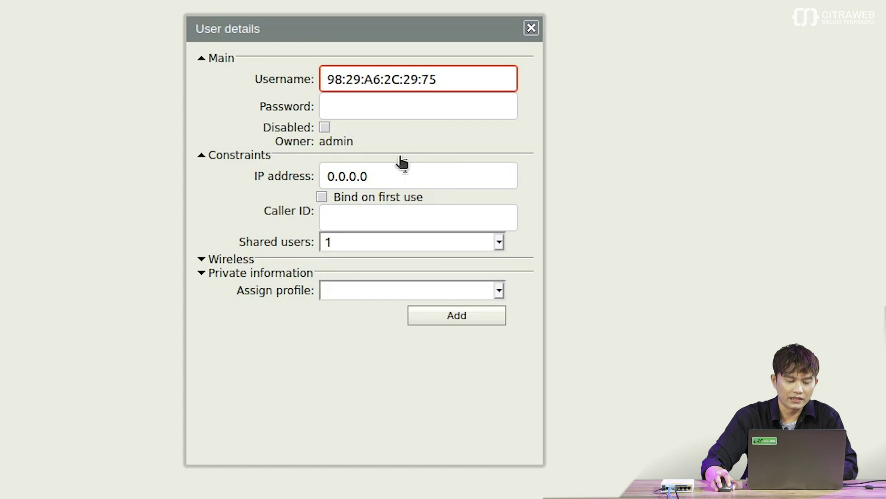
left_click(400, 177)
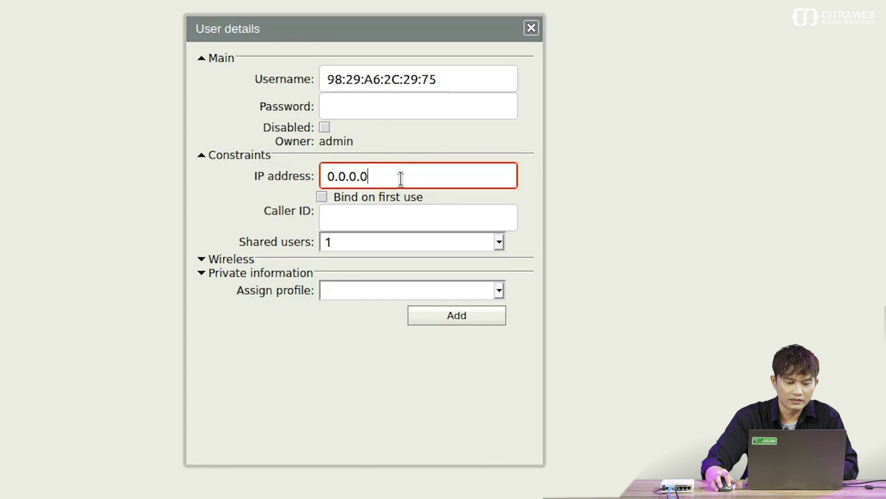
double_click(401, 176)
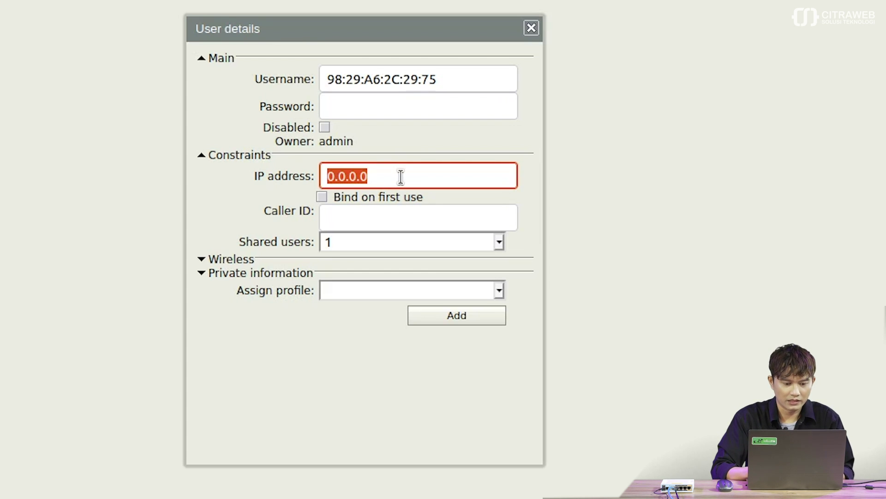
type("192.1")
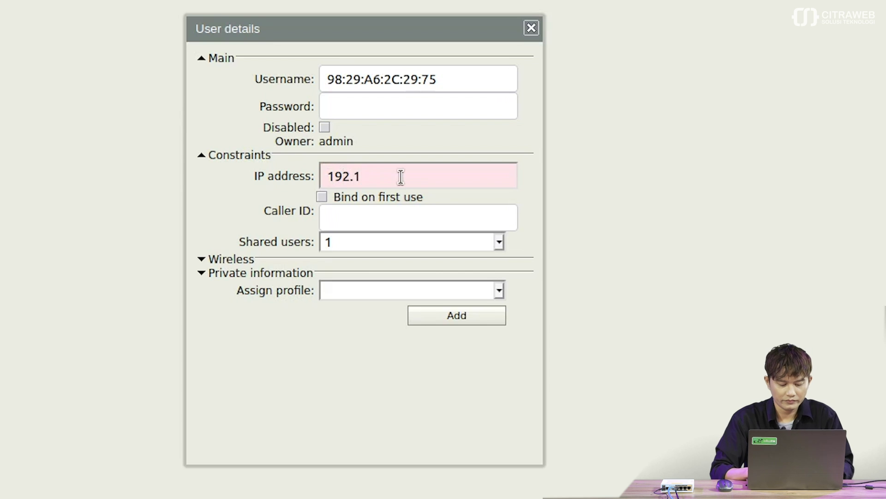
type("68.2.")
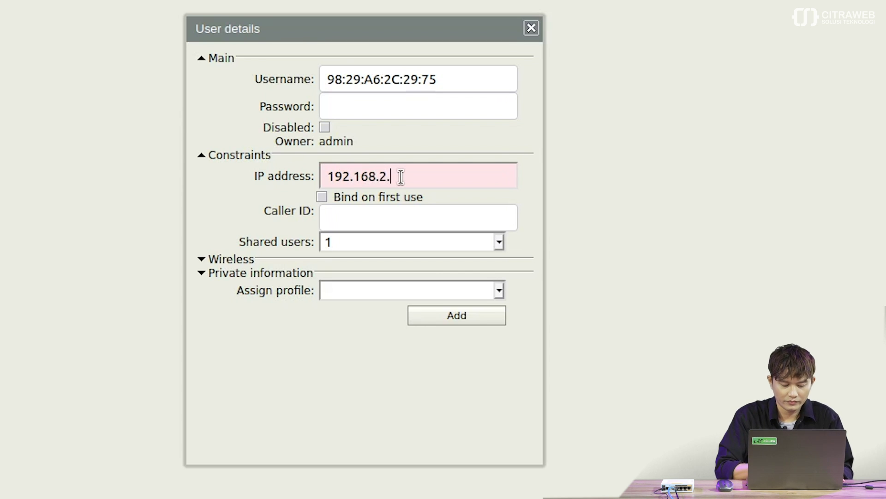
type("69")
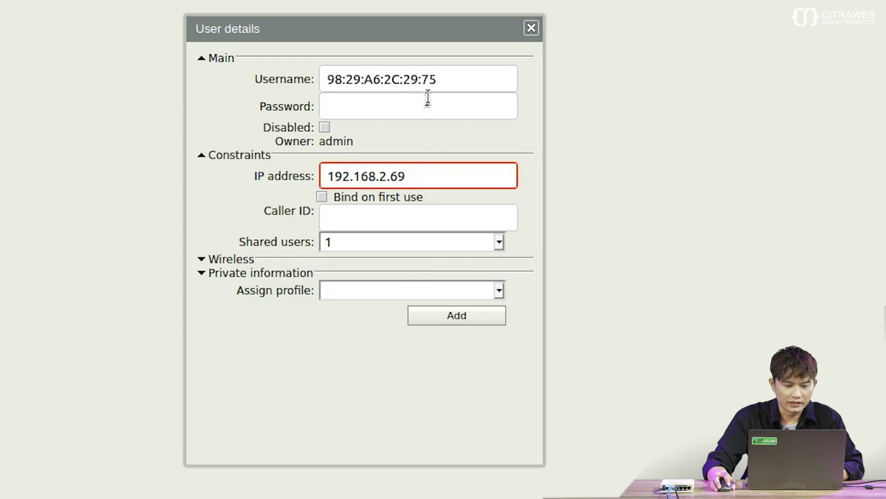
left_click(442, 316)
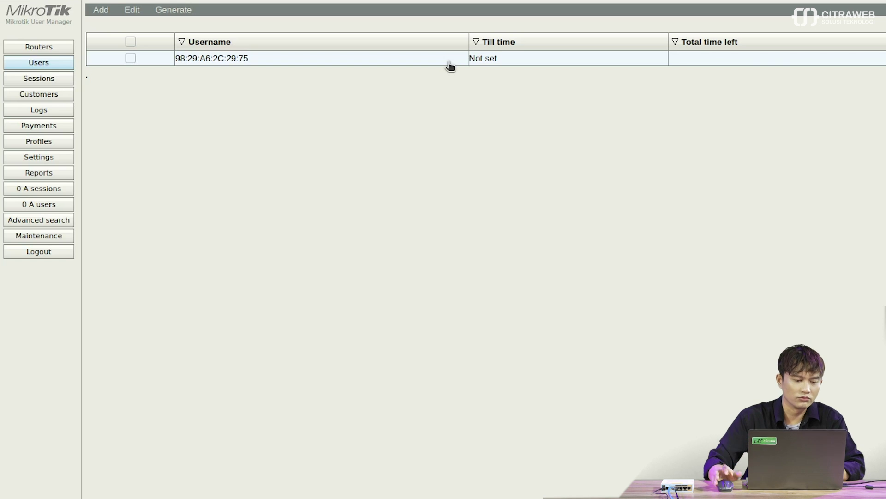
left_click(29, 142)
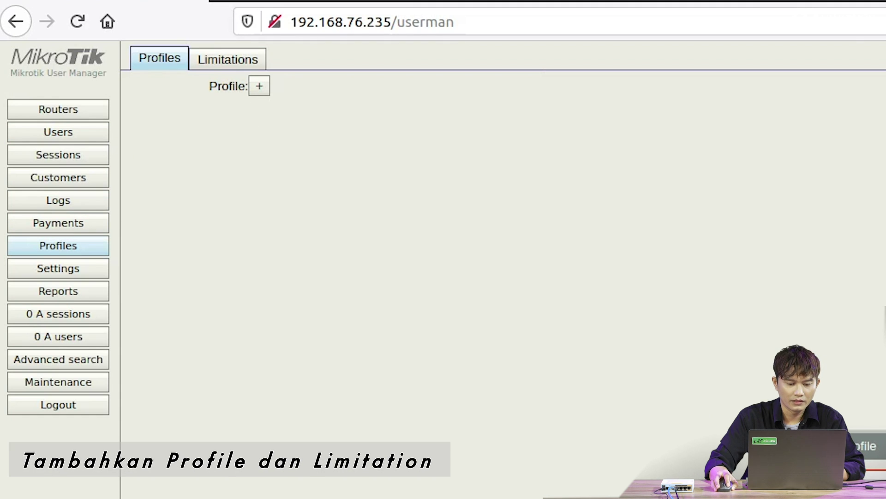
- Create the DHCP-Laptop1 profile, then move to the Limitations list
left_click(259, 86)
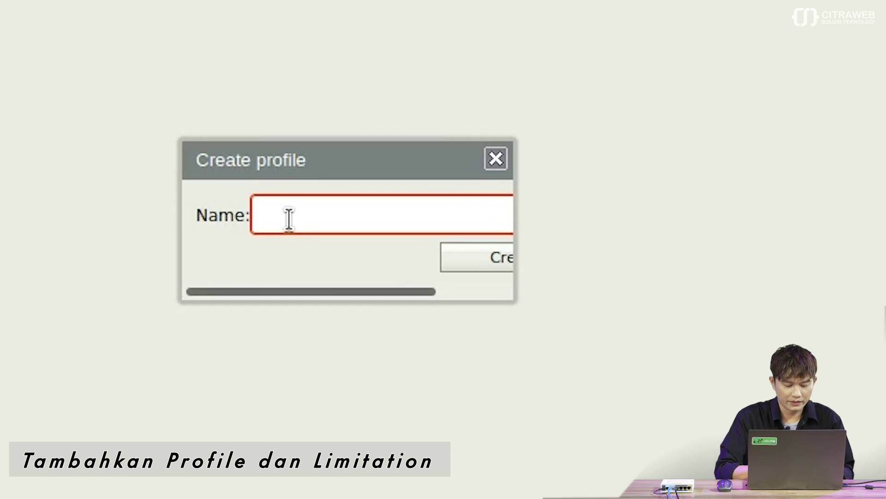
type("DHCP-")
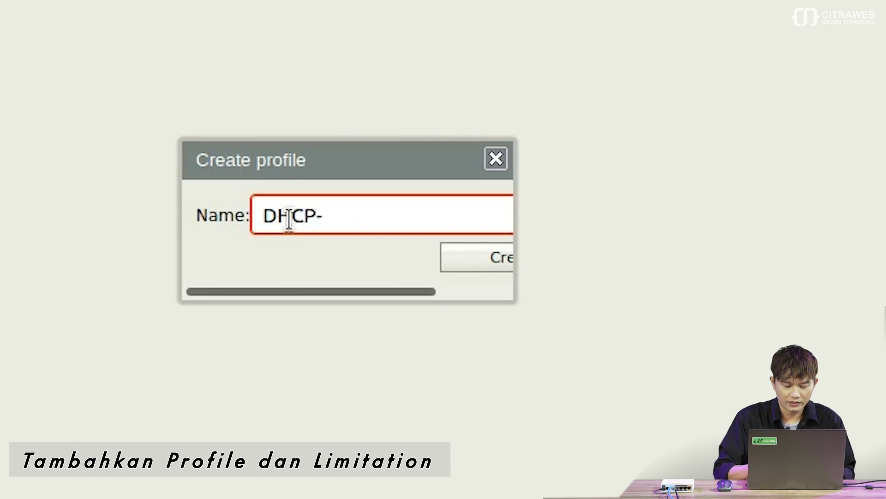
type("Laptop1")
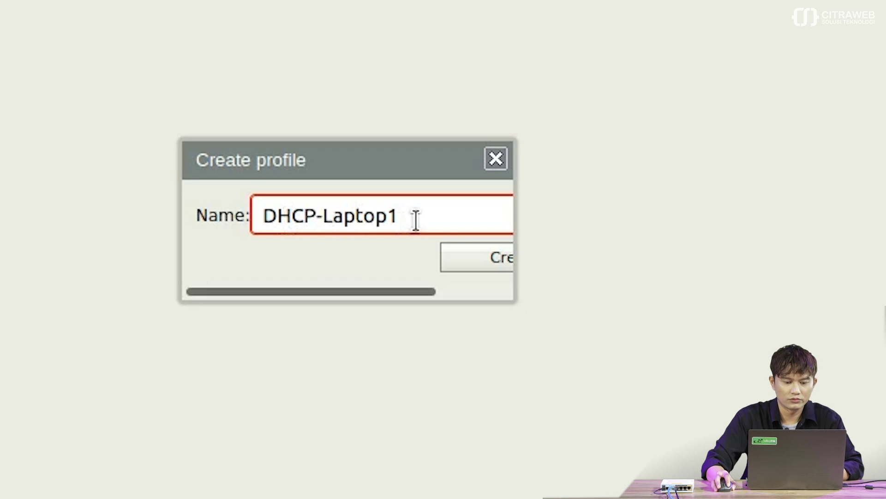
left_click(499, 261)
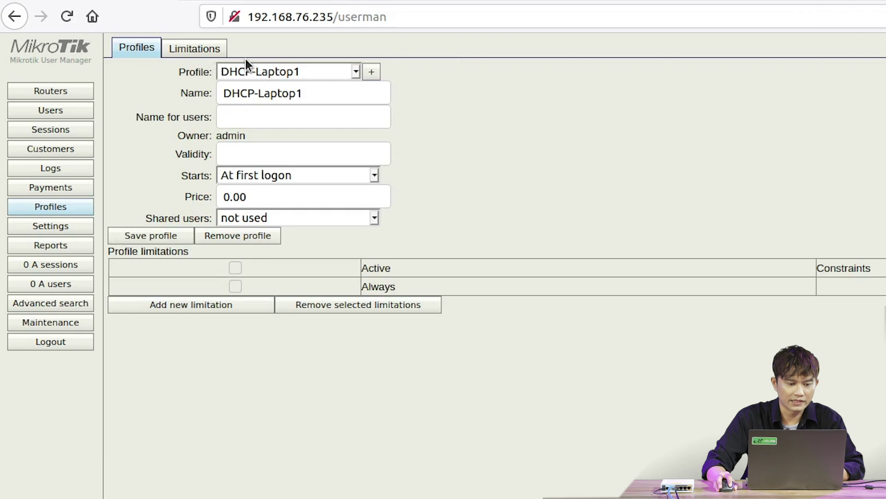
left_click(218, 49)
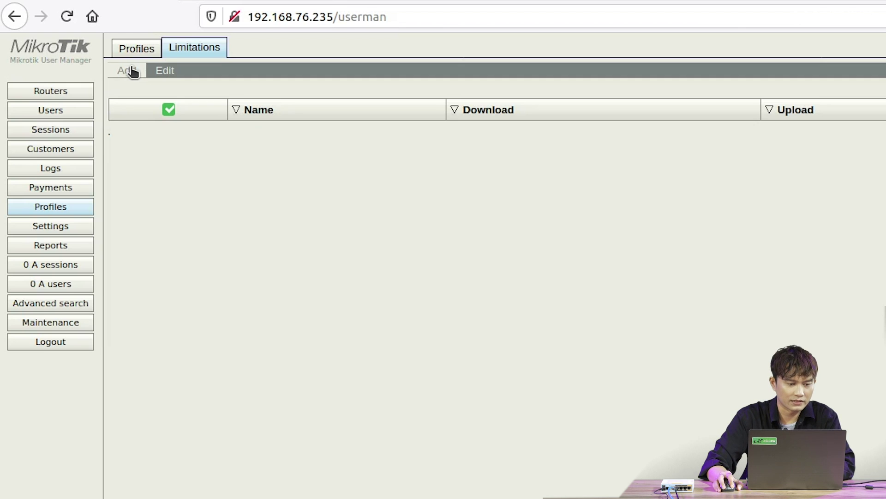
- Create limitation laptop1 with 512k receive and 512k transmit rate limits
left_click(132, 72)
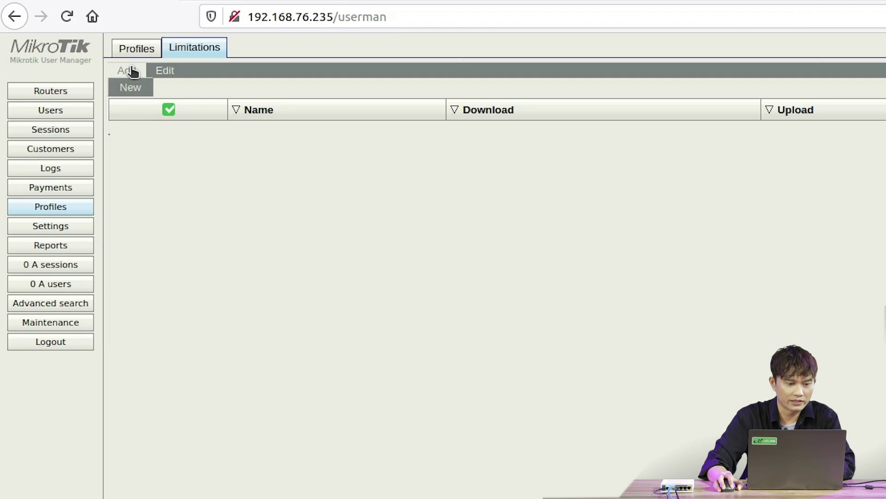
left_click(139, 92)
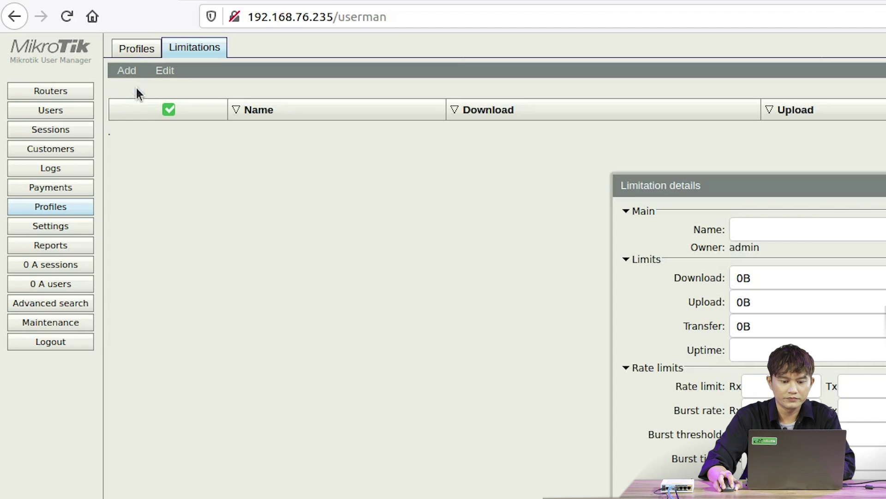
left_click(711, 211)
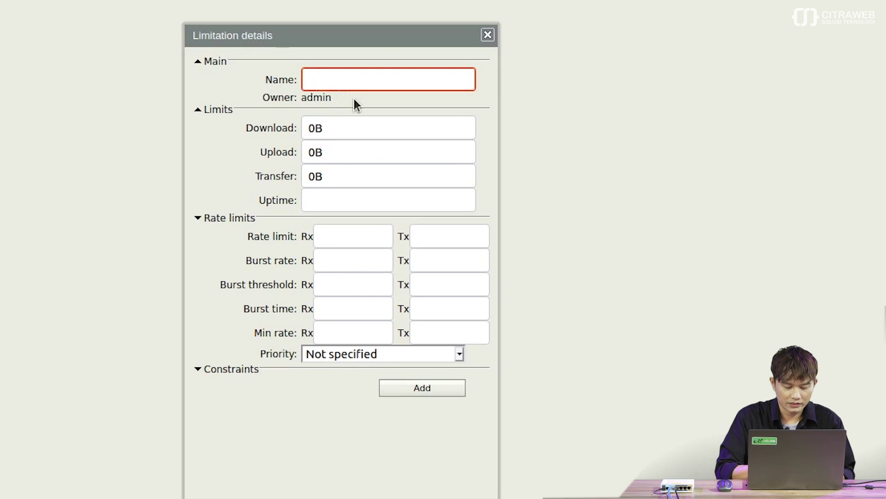
type("laptop1")
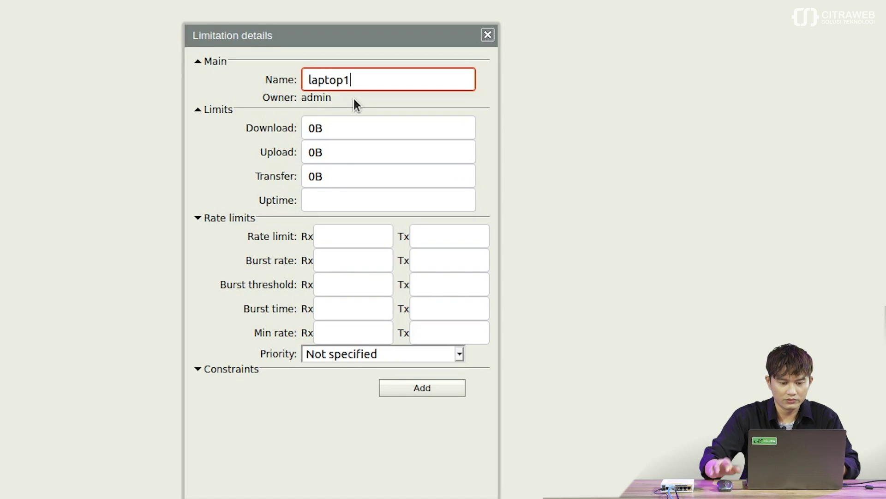
left_click(351, 235)
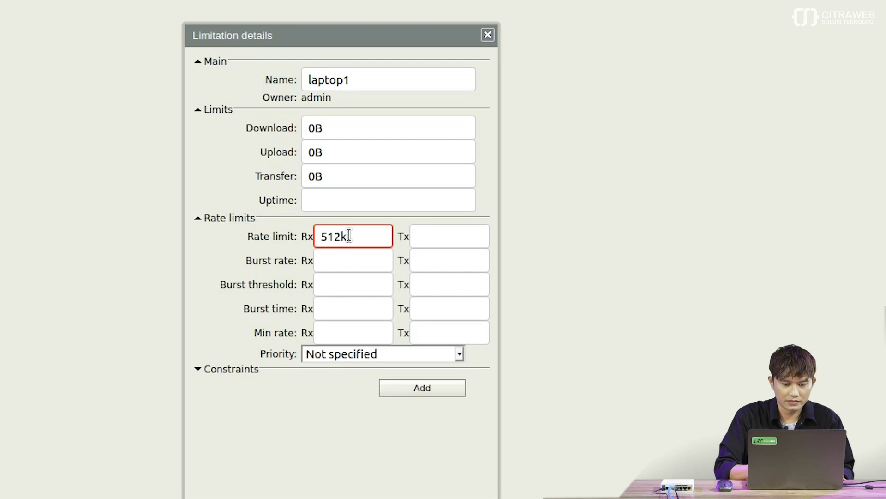
left_click(442, 239)
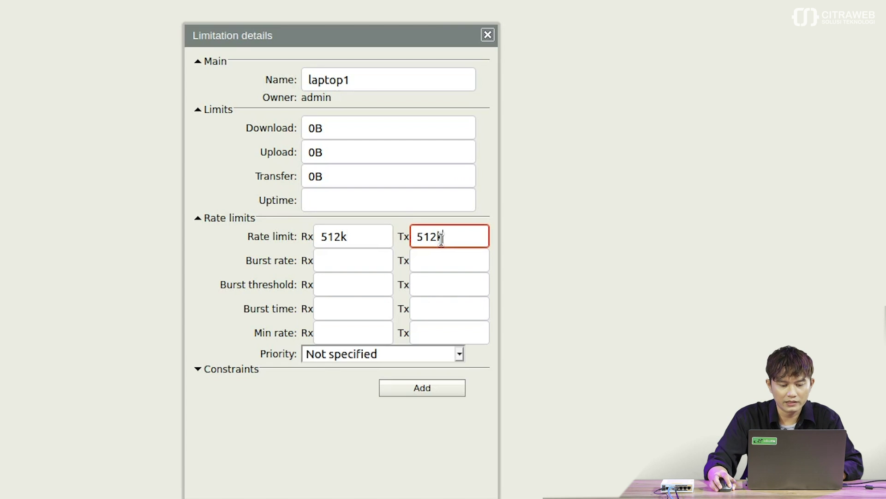
left_click(427, 392)
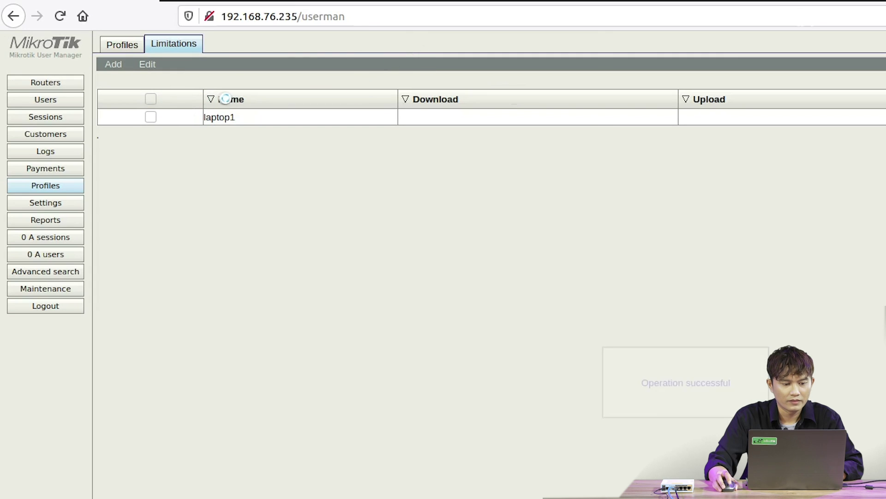
- Give DHCP-Laptop1 a laptop1 limitation applying every day, 0:00:00–23:59:59
left_click(127, 46)
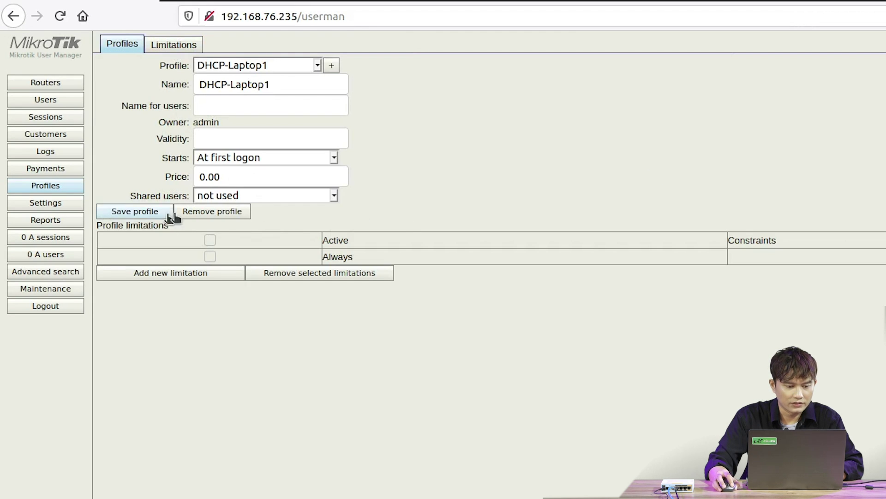
left_click(216, 276)
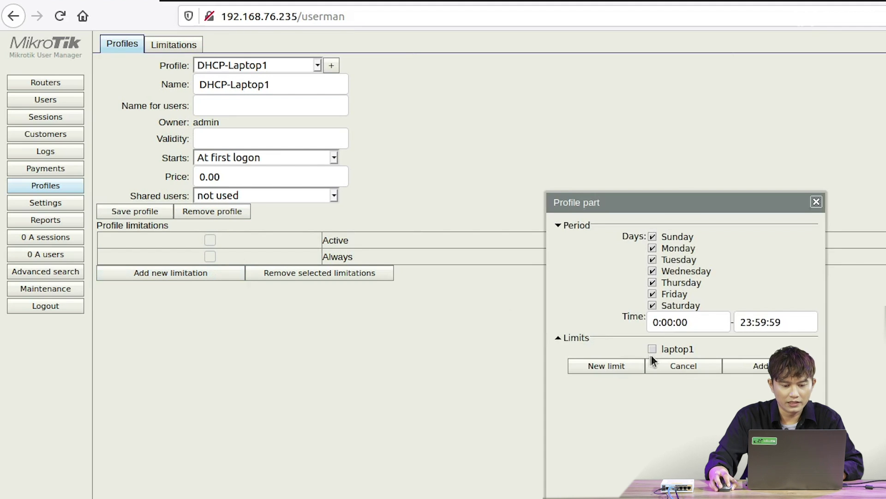
left_click(433, 287)
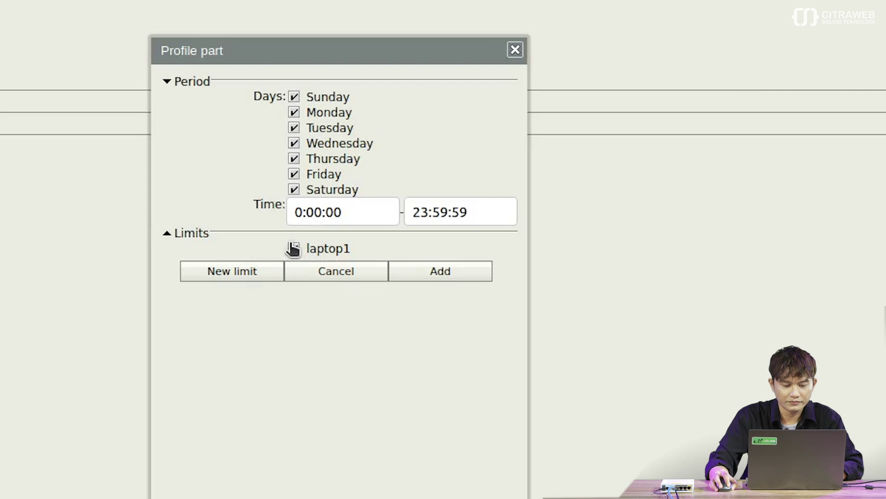
left_click(442, 273)
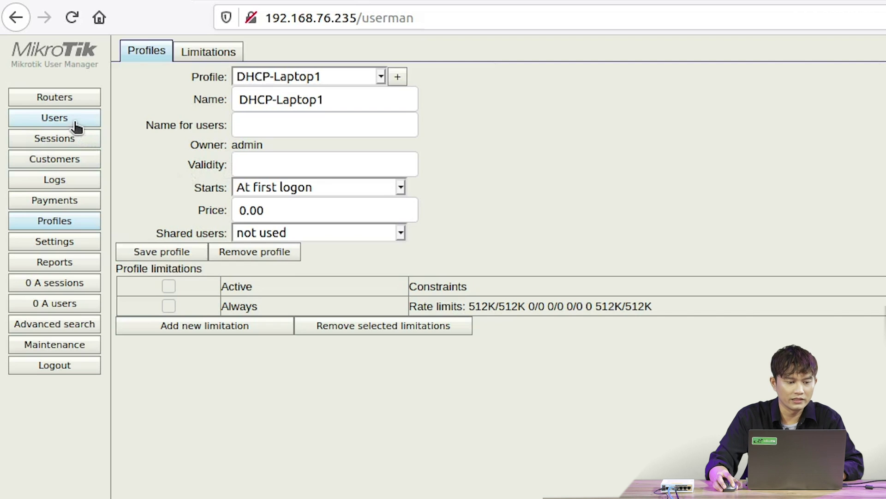
- Assign the DHCP-Laptop1 profile to user 98:29:A6:2C:29:75 and save it
left_click(76, 124)
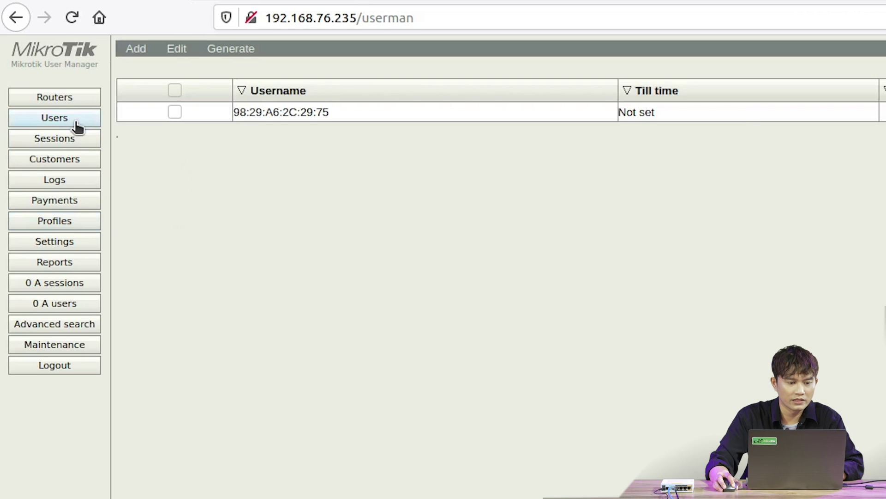
left_click(387, 113)
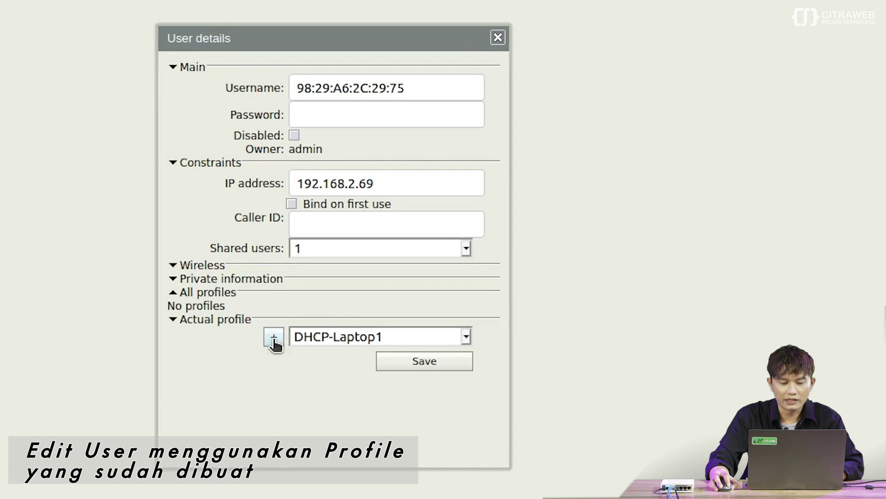
left_click(317, 334)
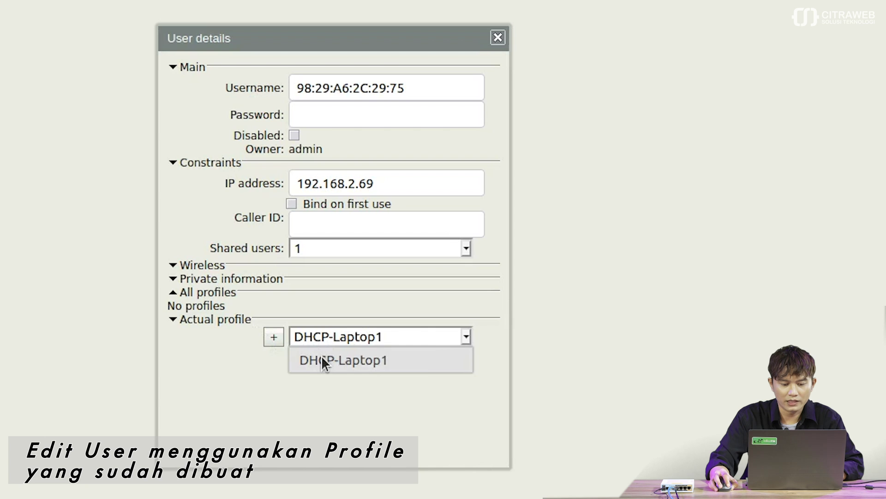
left_click(323, 357)
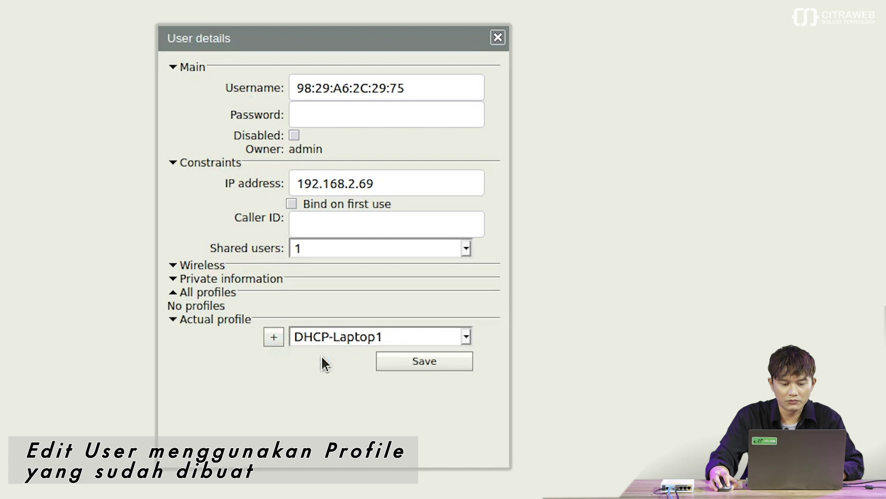
left_click(275, 339)
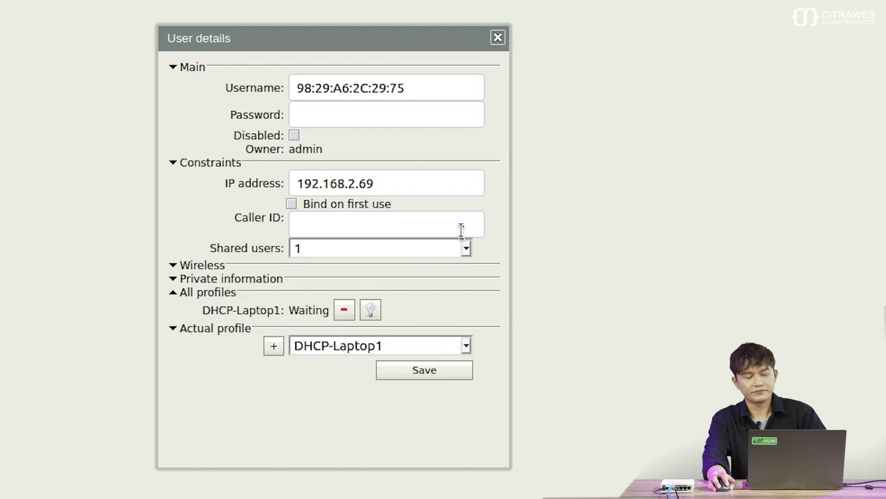
left_click(431, 371)
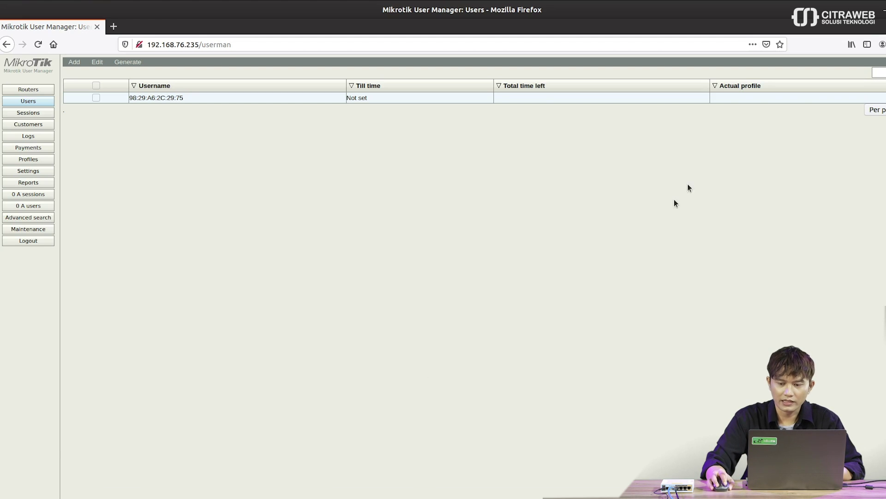
- Switch the laptop's wired connection to DHCP
left_click(878, 2)
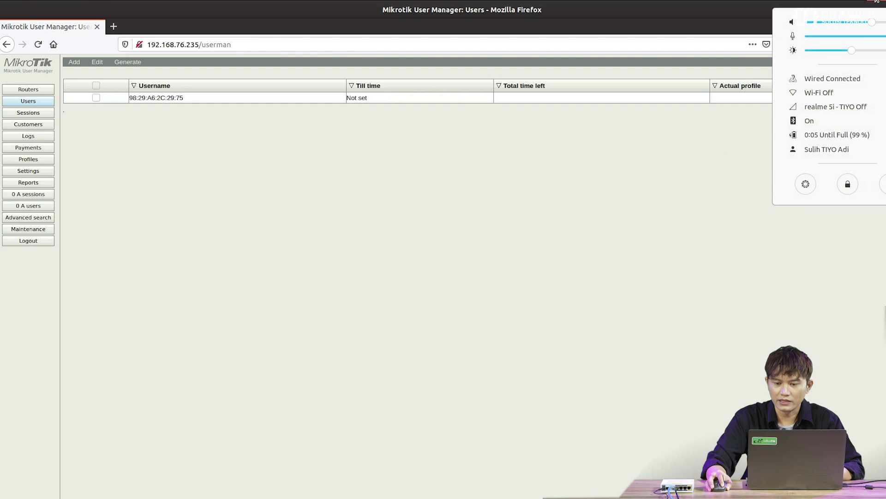
left_click(859, 79)
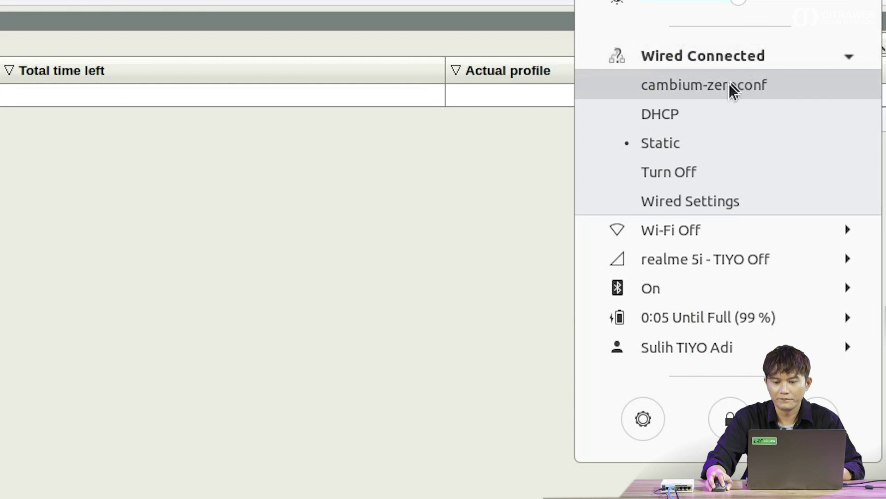
left_click(700, 113)
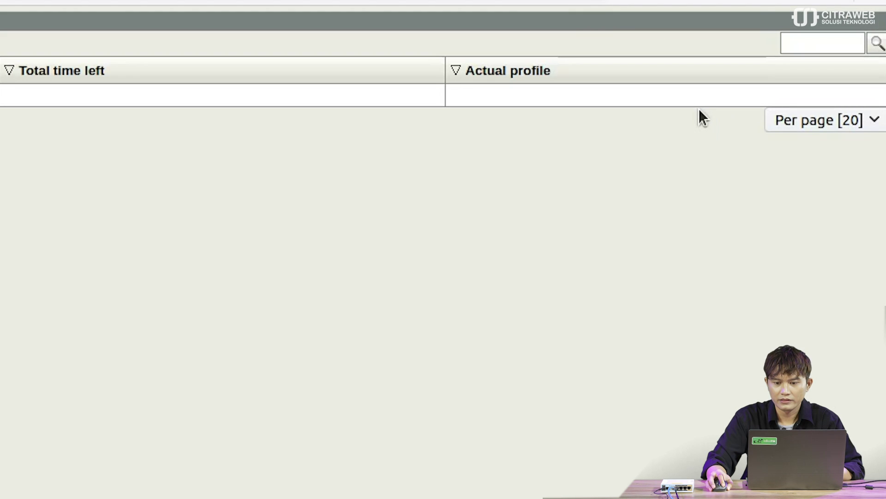
- Show the wired connection's IPv4 address 192.168.2.69 in Network settings
left_click(757, 1)
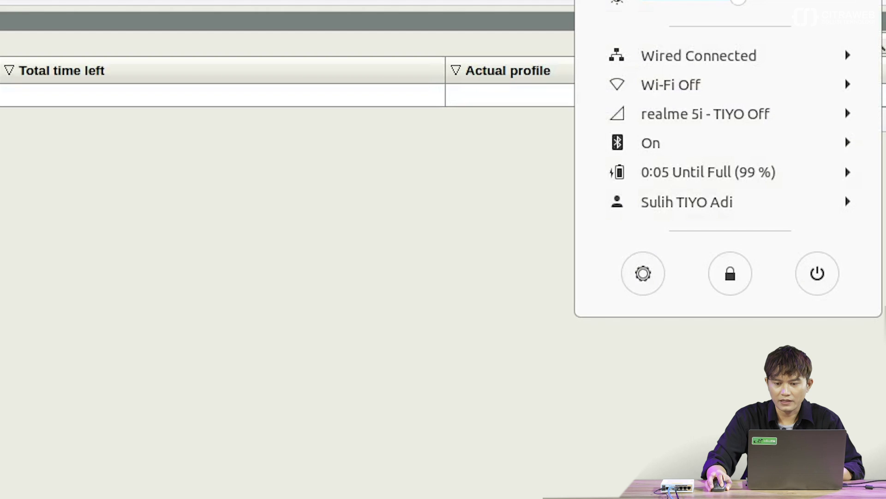
left_click(753, 54)
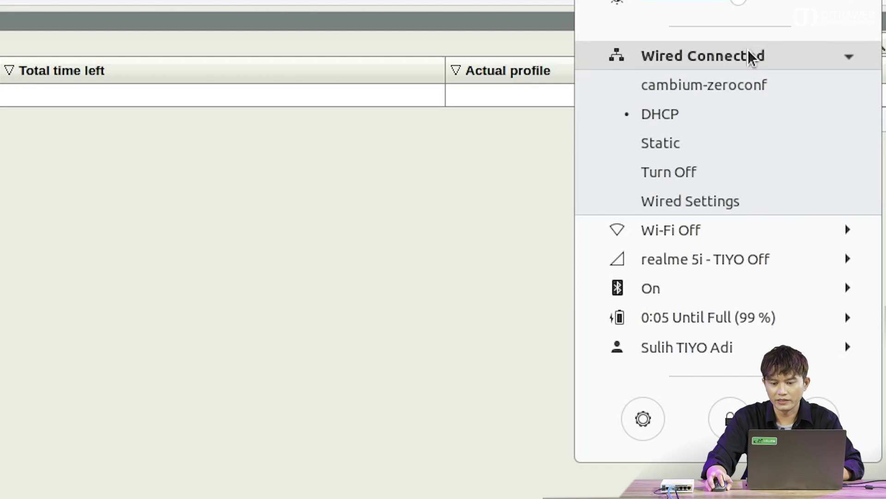
left_click(734, 204)
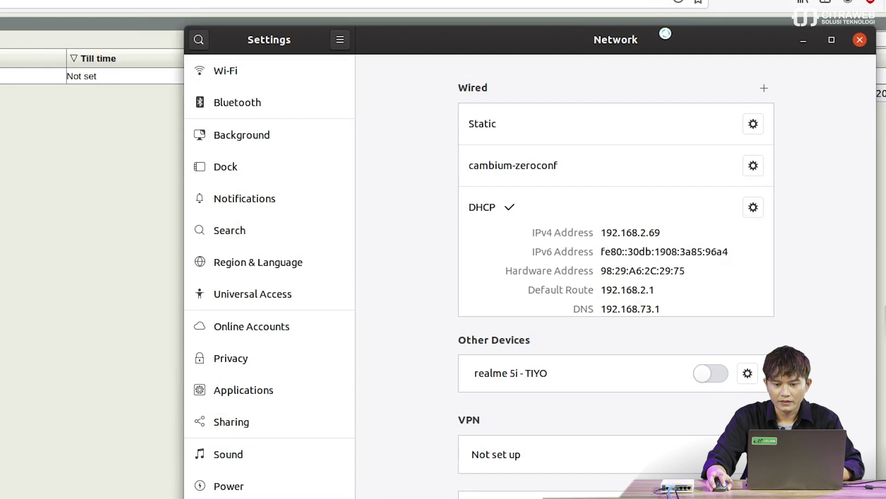
left_click_drag(604, 35, 304, 56)
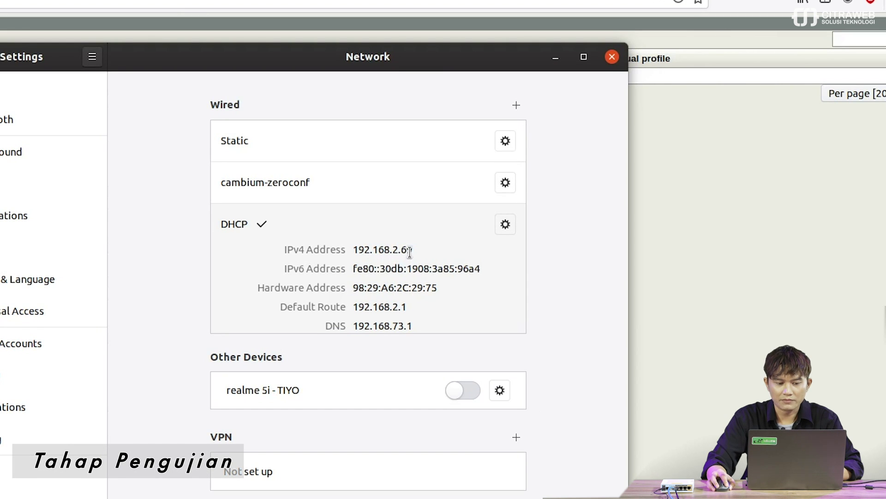
left_click_drag(359, 57, 257, 56)
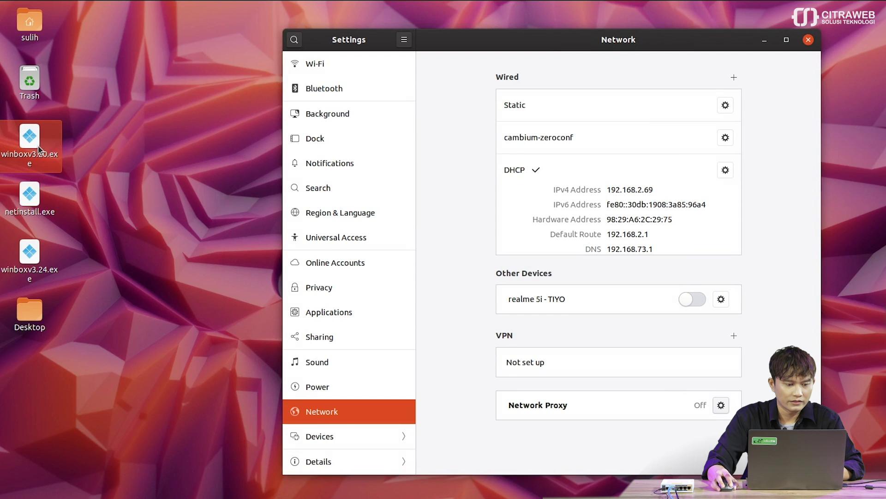
- Launch winboxv3.20.exe with Wine and connect to the router at 192.168.2.1
right_click(53, 161)
left_click(143, 81)
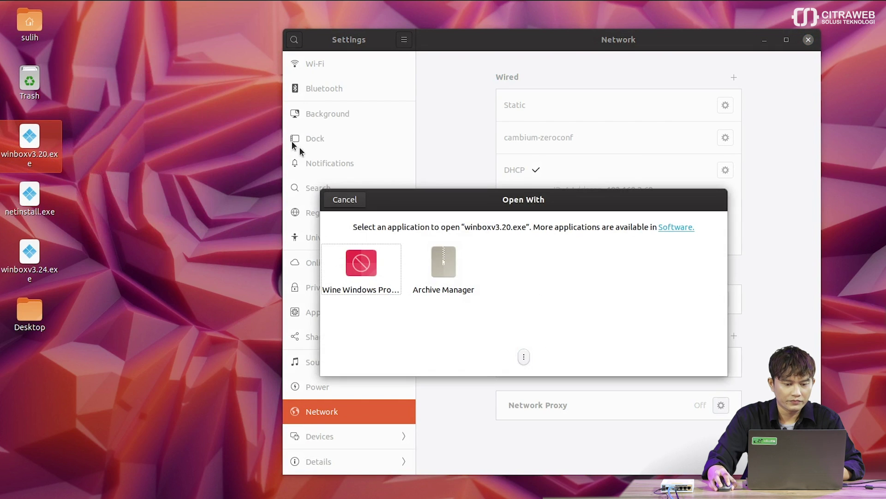
double_click(359, 272)
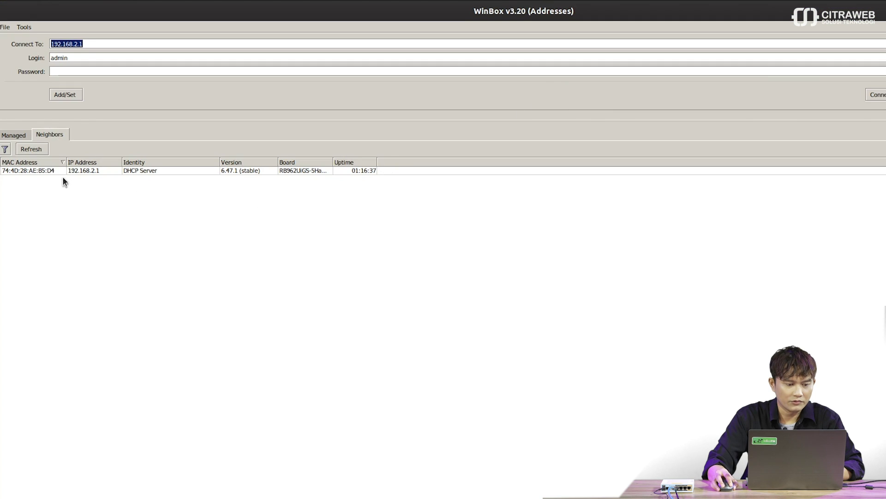
left_click(73, 170)
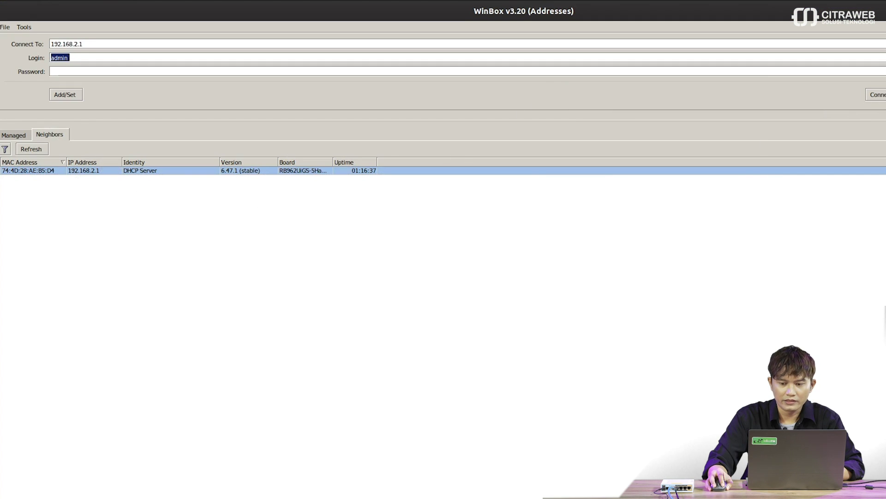
key("Return")
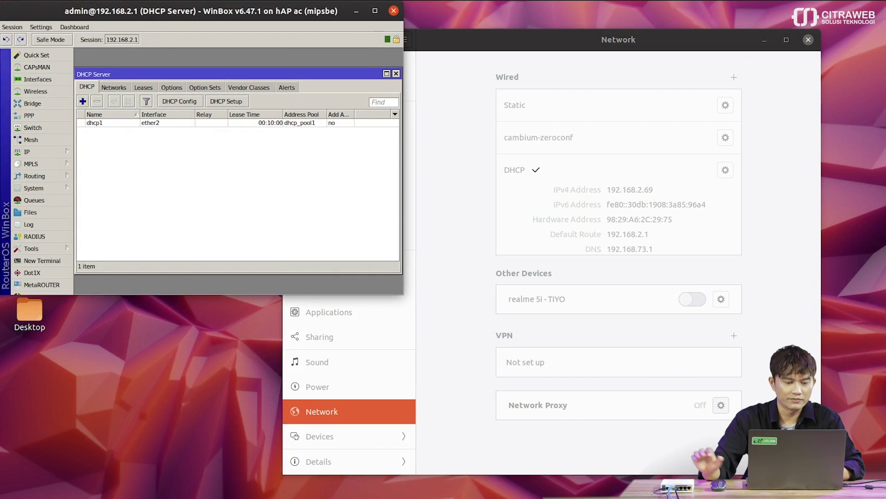
- Maximize the router session, enlarge the DHCP Server window, and show its leases
left_click(376, 11)
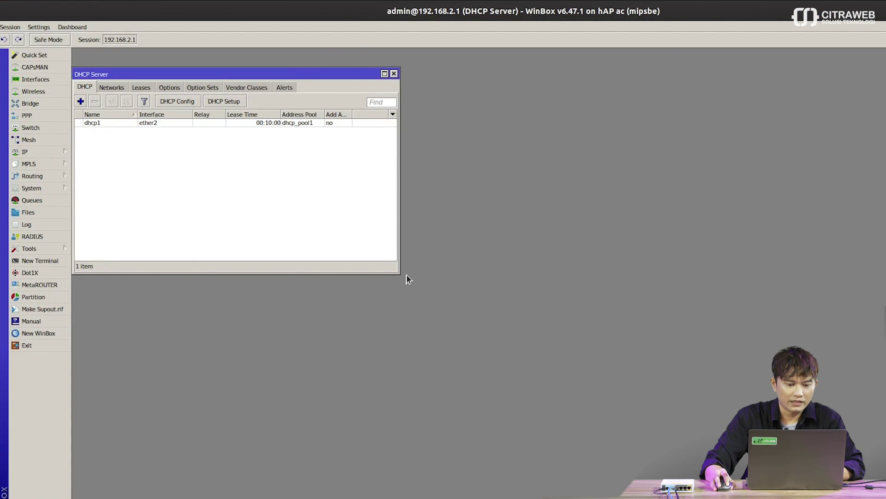
left_click_drag(399, 276, 670, 362)
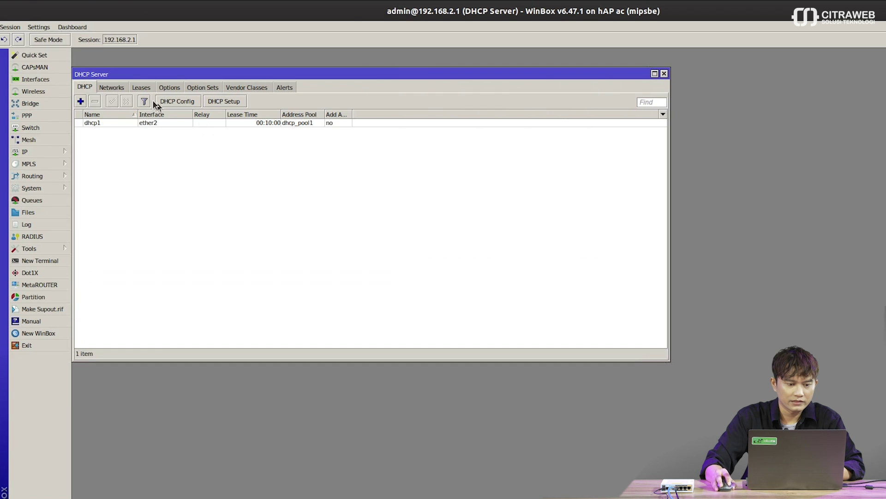
left_click(142, 87)
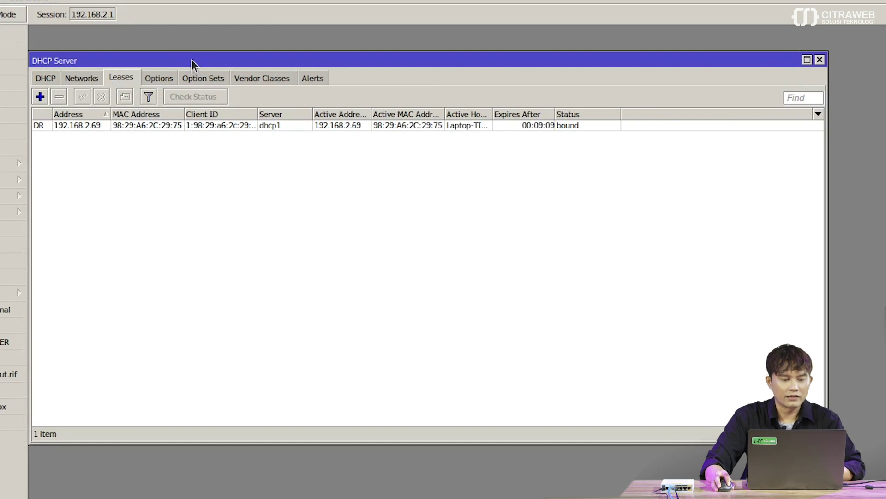
- Reposition the DHCP Server window and check the DR (dynamic, RADIUS) flags on the 192.168.2.69 lease
left_click_drag(189, 56, 236, 35)
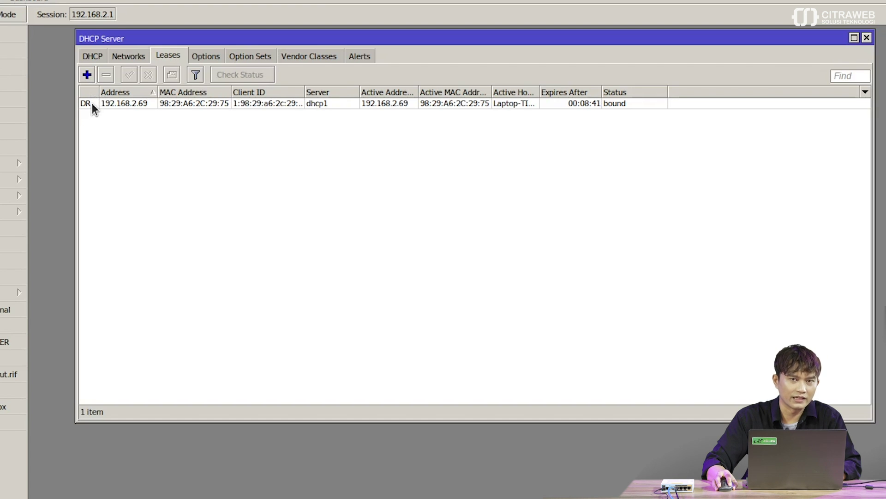
mouse_move(92, 103)
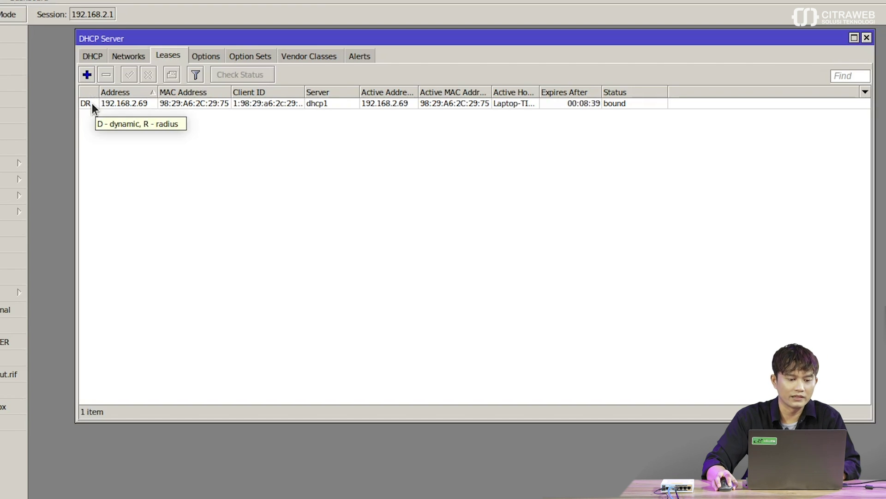